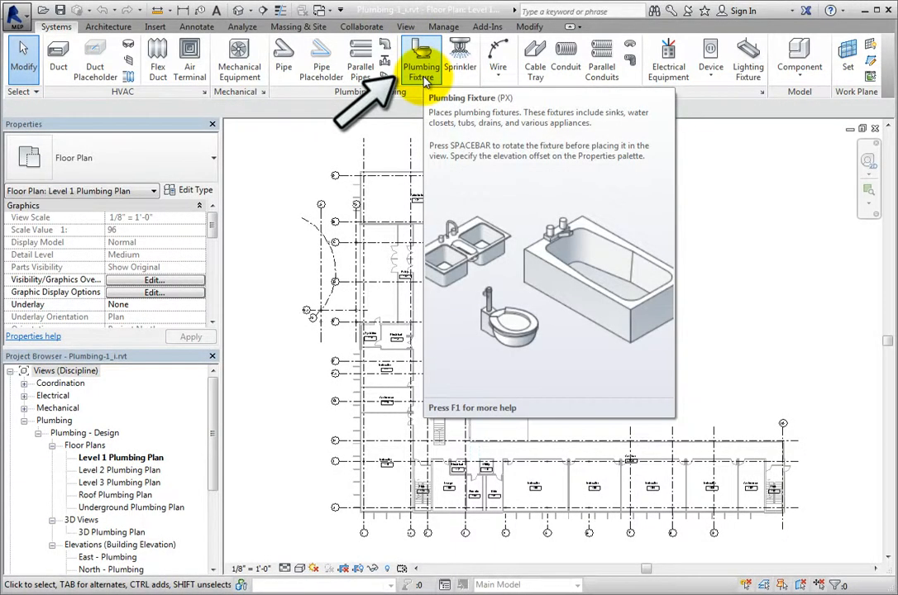
Start placing a plumbing fixture and choose the Sink - Mop 28"x28" type.
left_click(423, 74)
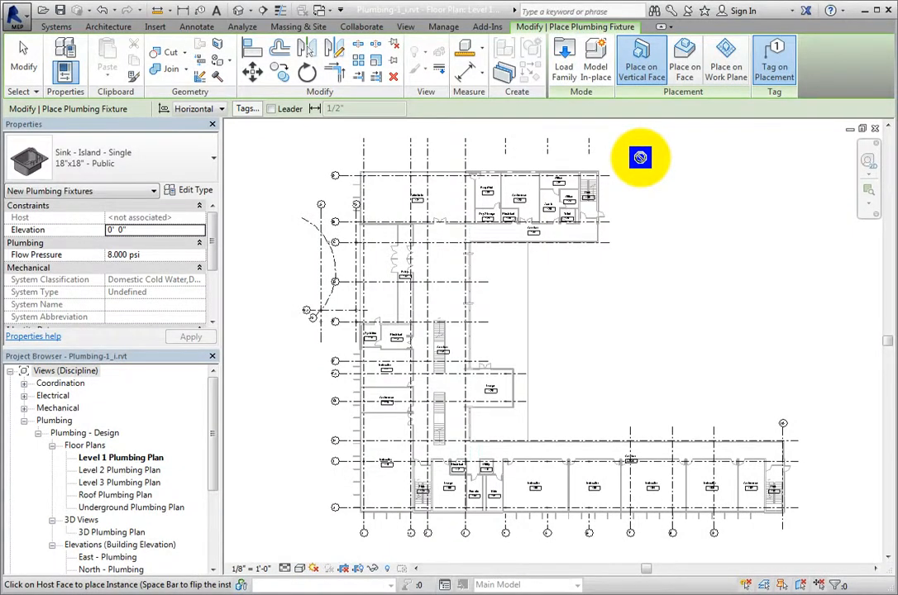
left_click_drag(212, 230, 217, 161)
left_click(213, 158)
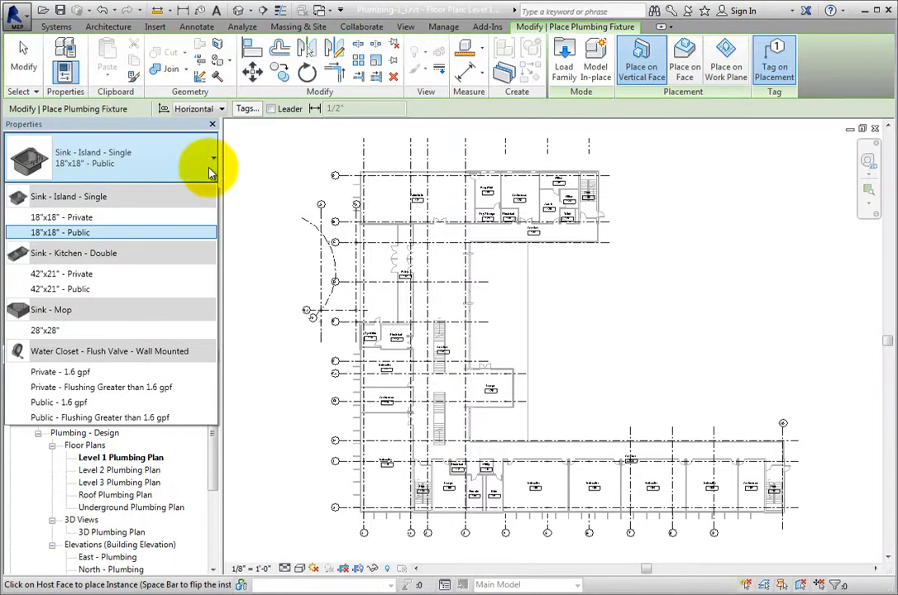
left_click(165, 329)
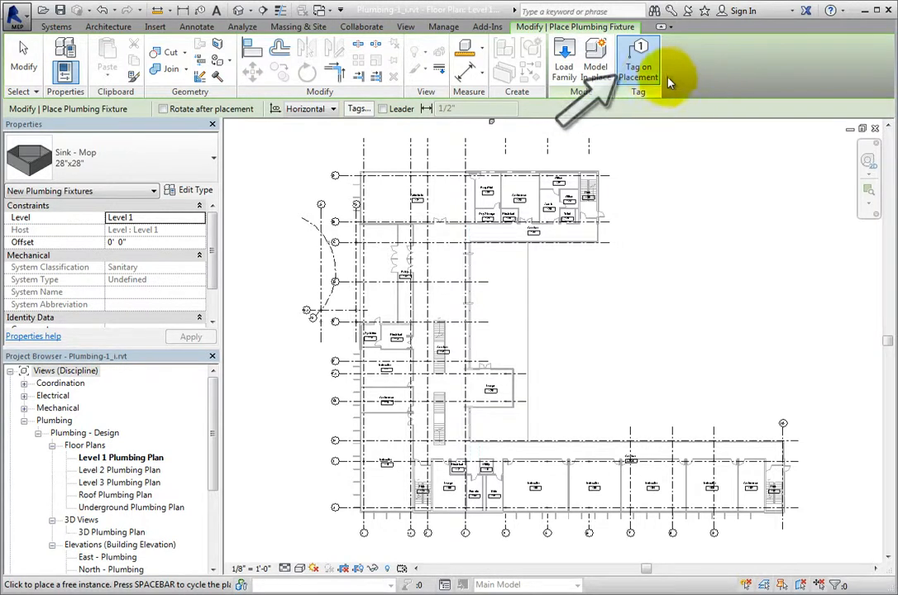
left_click(638, 67)
left_click(638, 68)
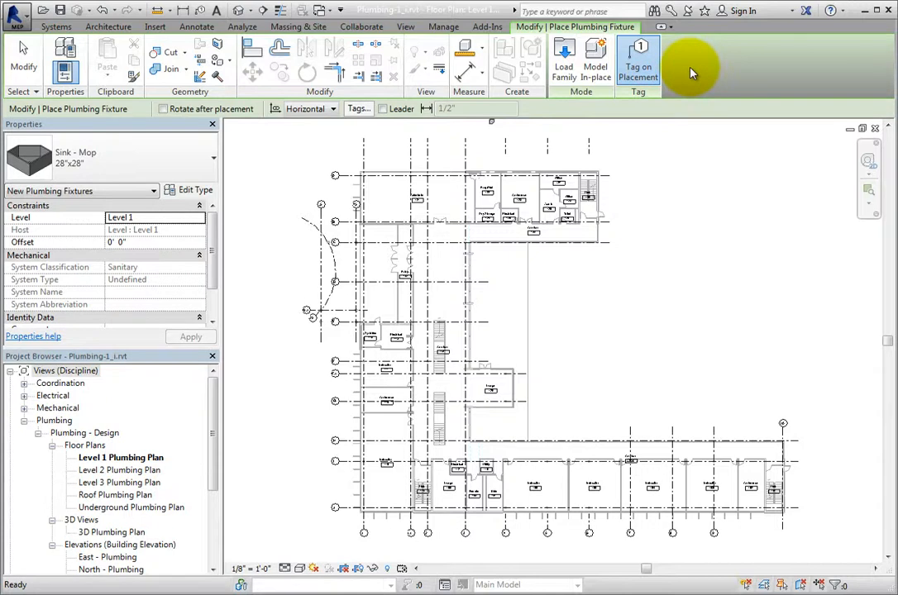
left_click(649, 64)
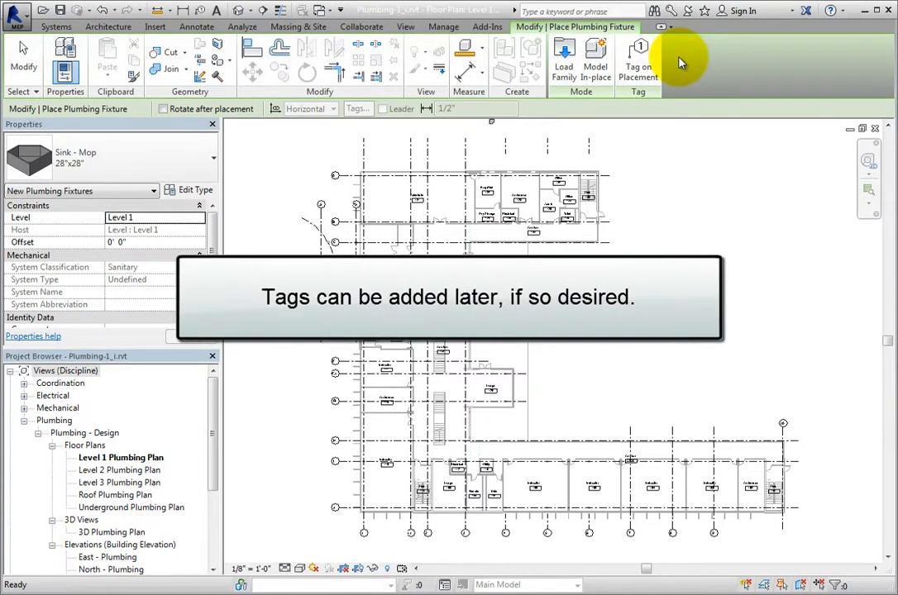
left_click(640, 66)
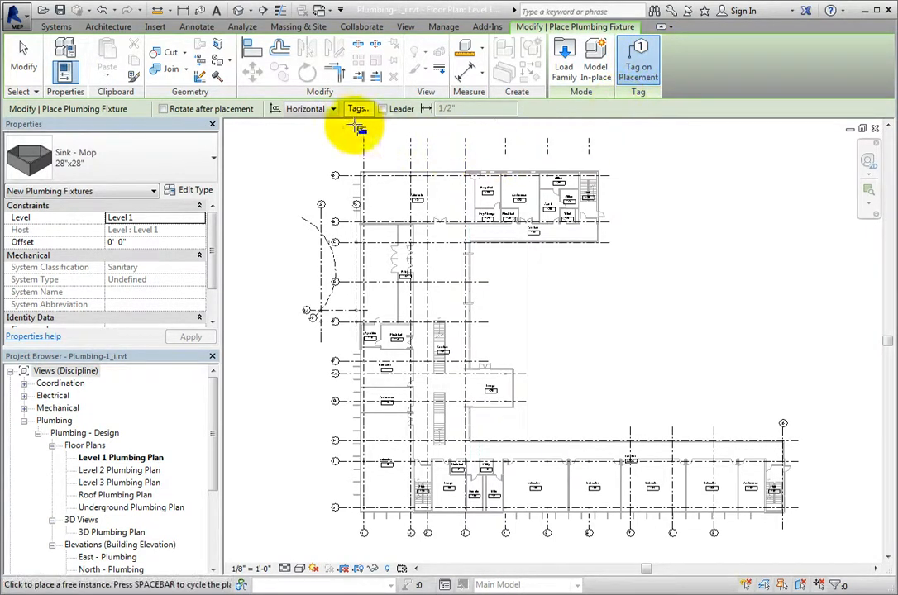
Review the tag orientation options and the loaded tag types available for the Plumbing Fixtures category.
left_click(334, 115)
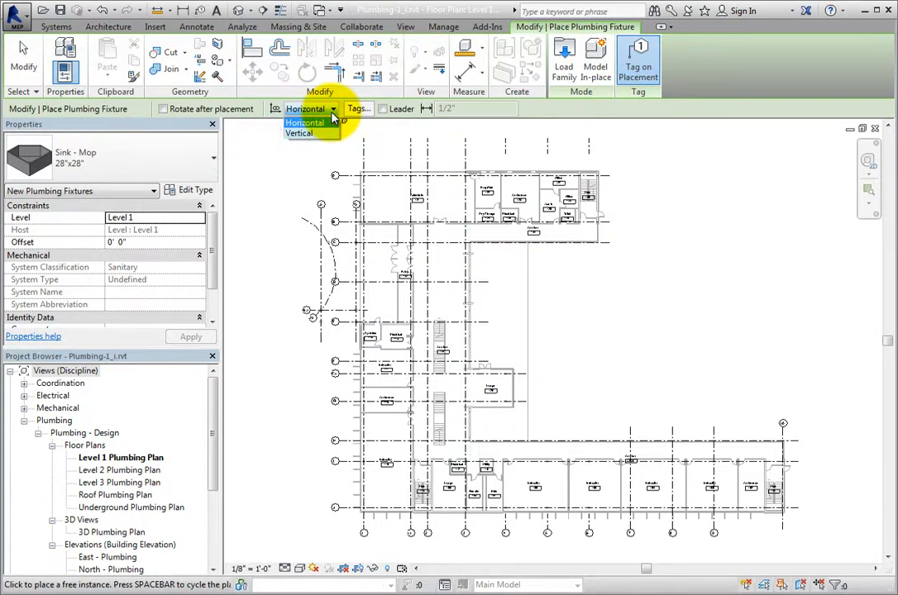
left_click(356, 110)
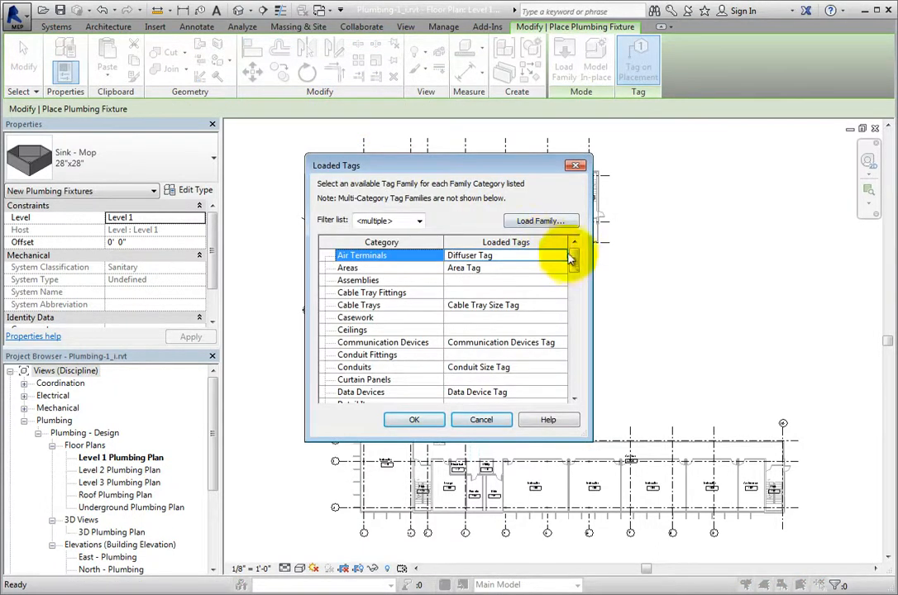
left_click_drag(576, 255, 572, 334)
left_click(562, 331)
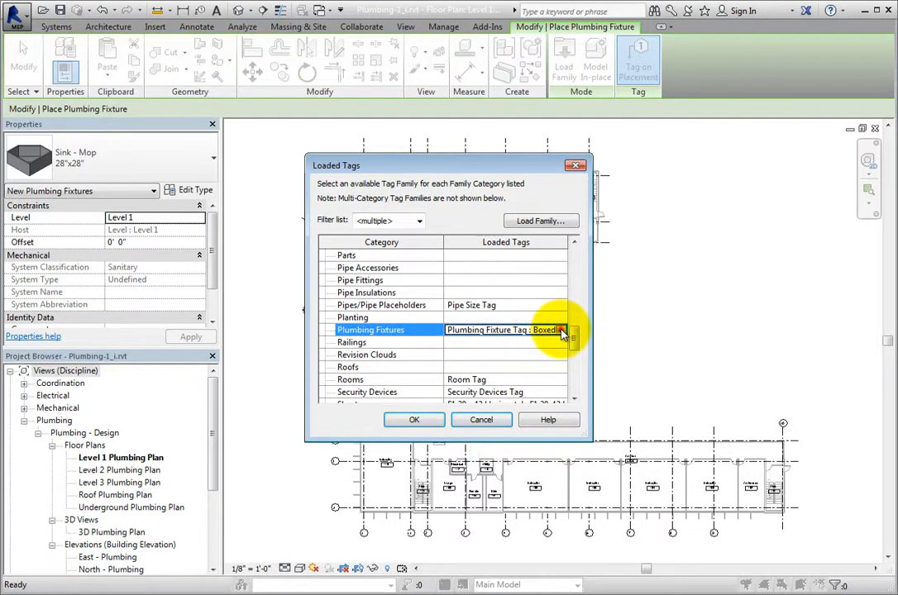
left_click(563, 331)
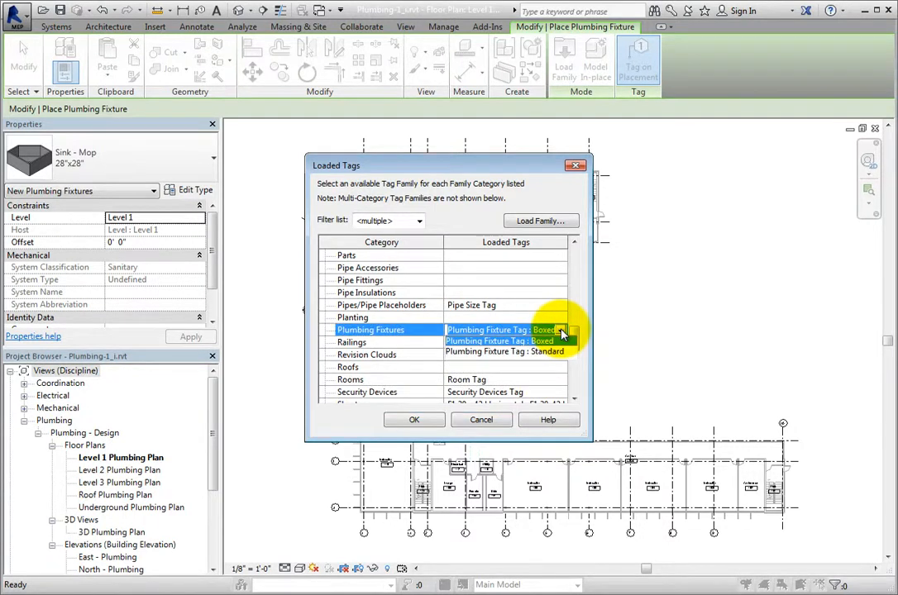
left_click(561, 332)
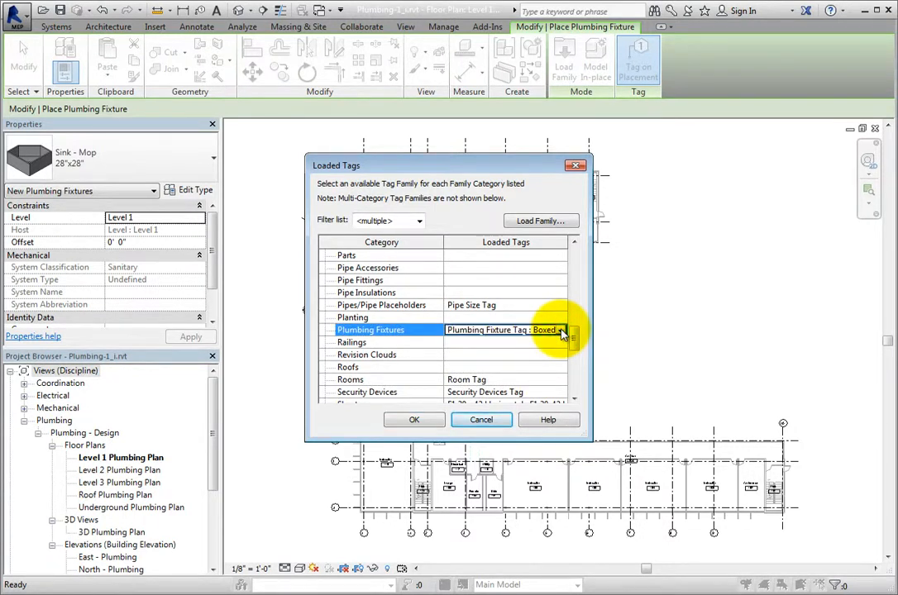
left_click(506, 420)
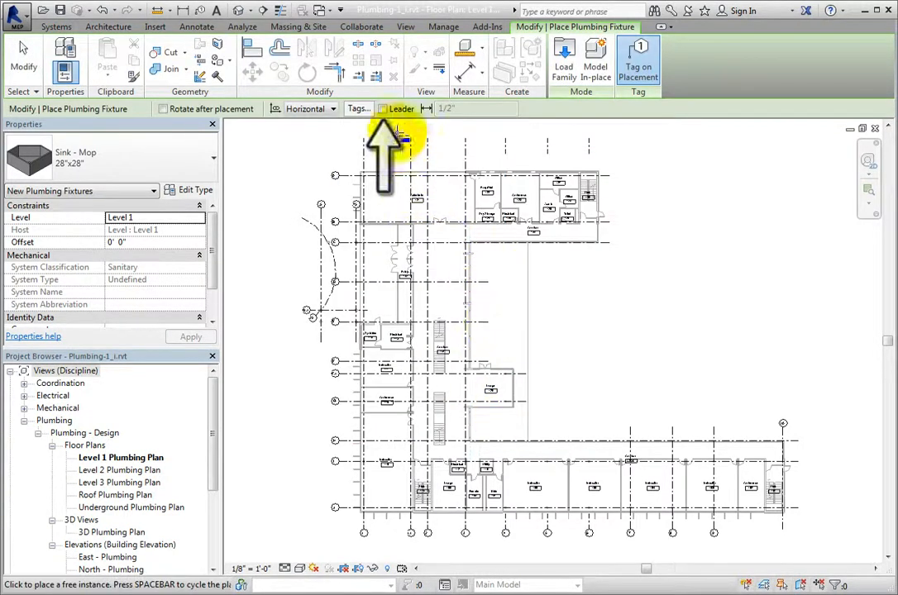
left_click(387, 111)
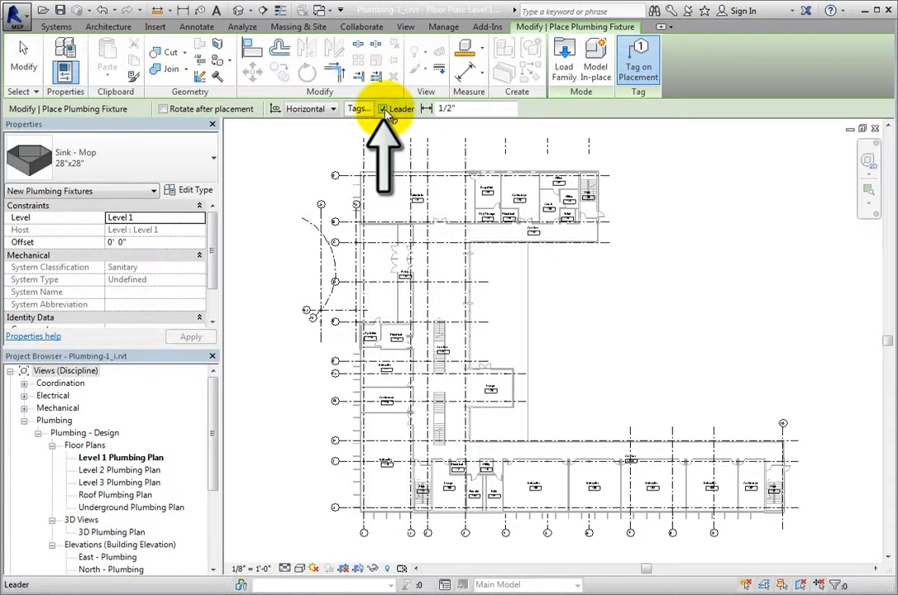
left_click(446, 109)
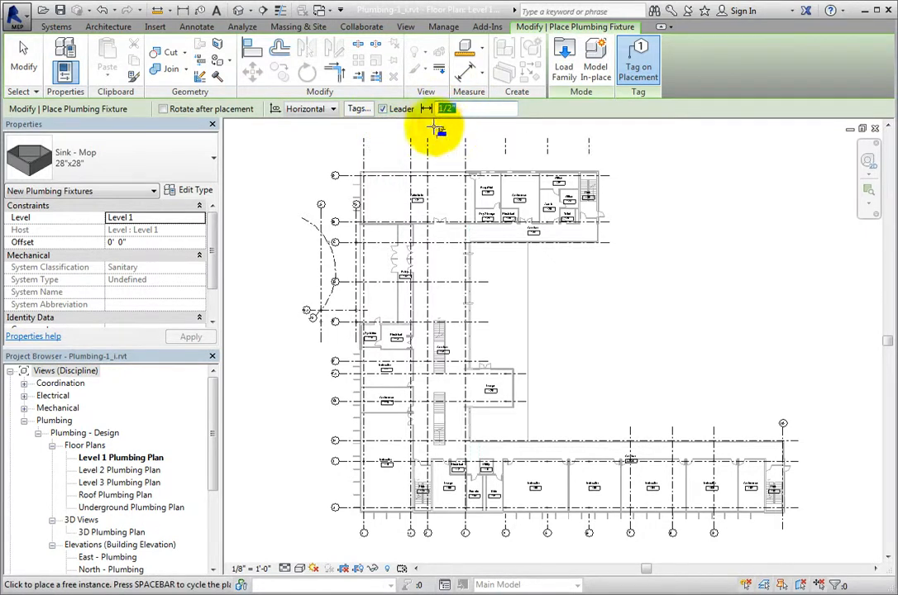
left_click(383, 110)
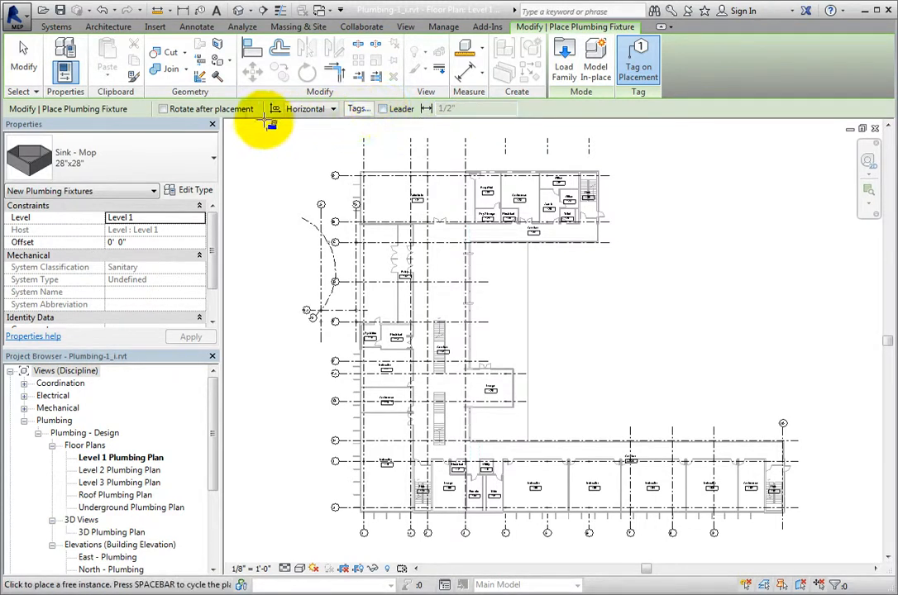
Place the mop sink in the upper-left corner of Utility room 110 with rotation after placement, rotating it 30 degrees.
left_click(164, 109)
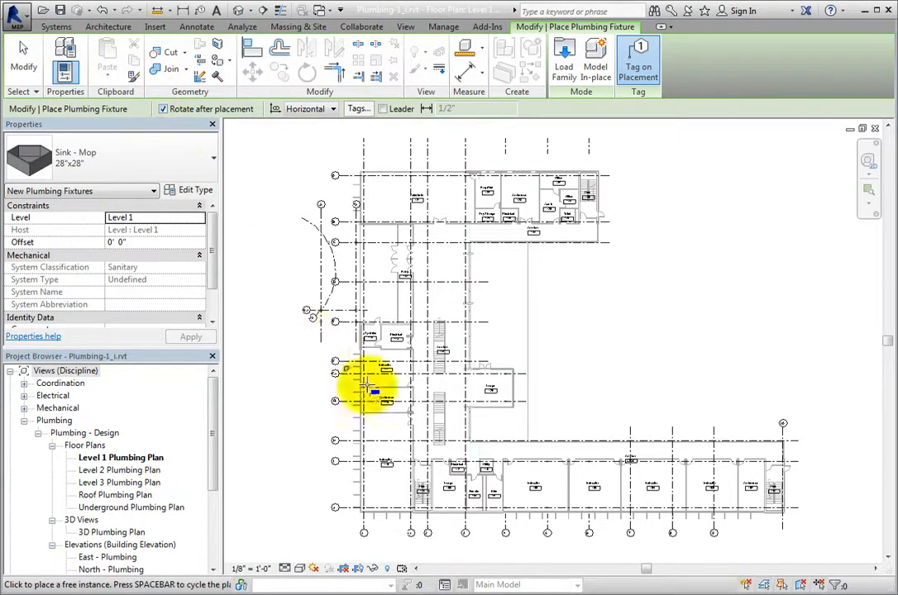
scroll(491, 389, "up", 6)
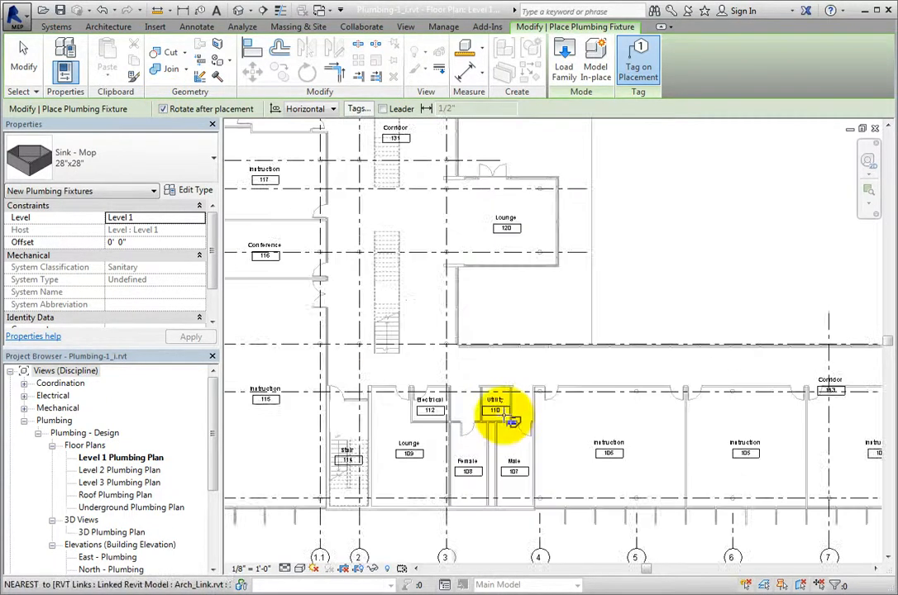
scroll(480, 383, "up", 1)
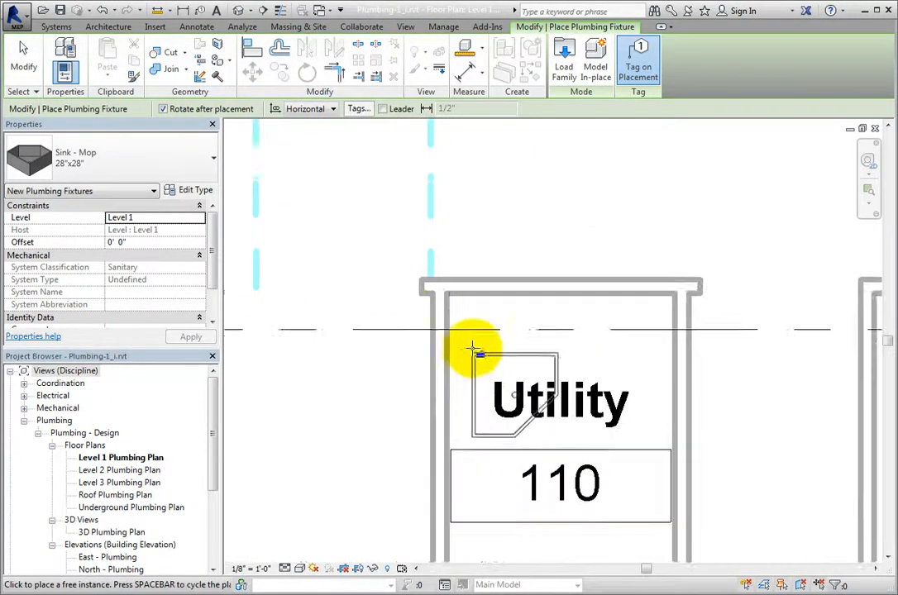
left_click(447, 296)
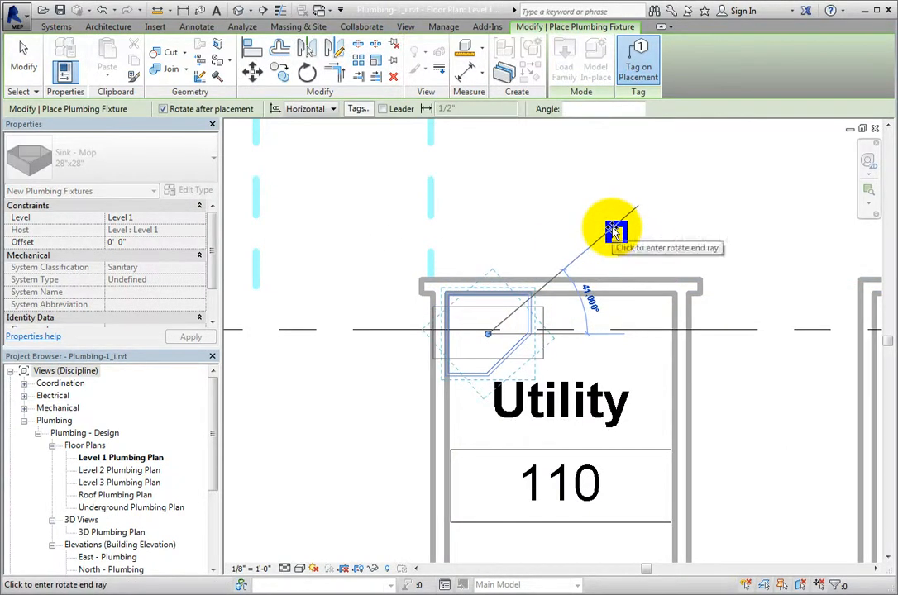
scroll(622, 235, "down", 1)
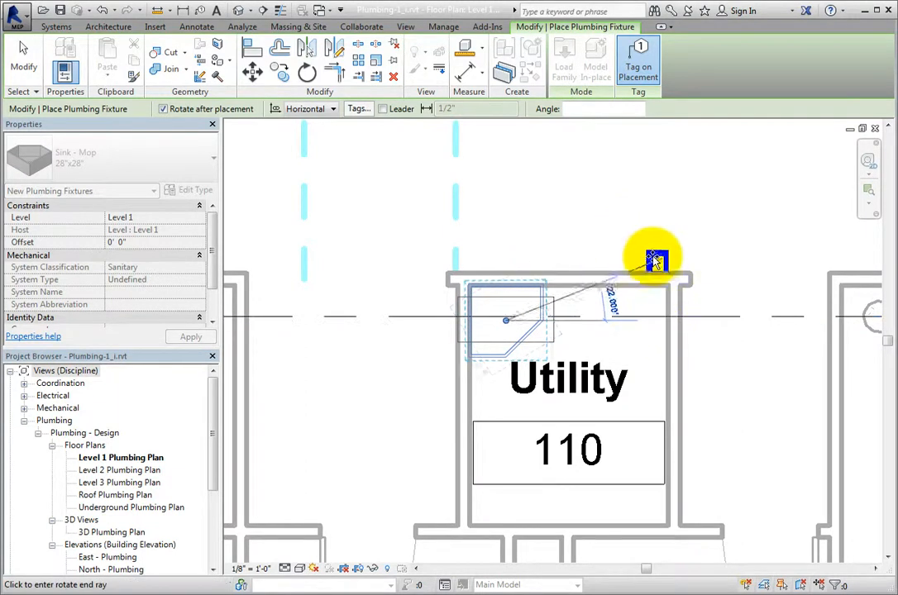
type("38")
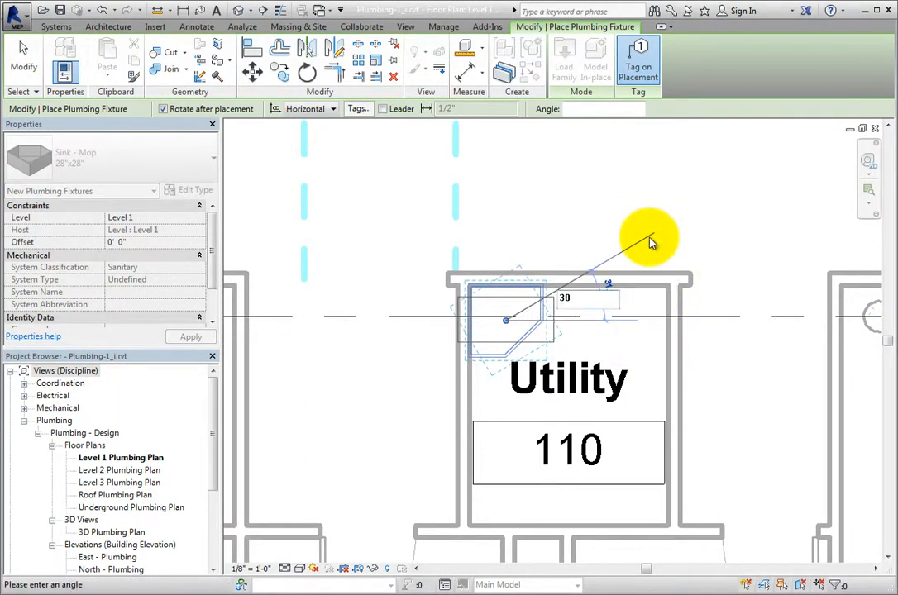
key("Return")
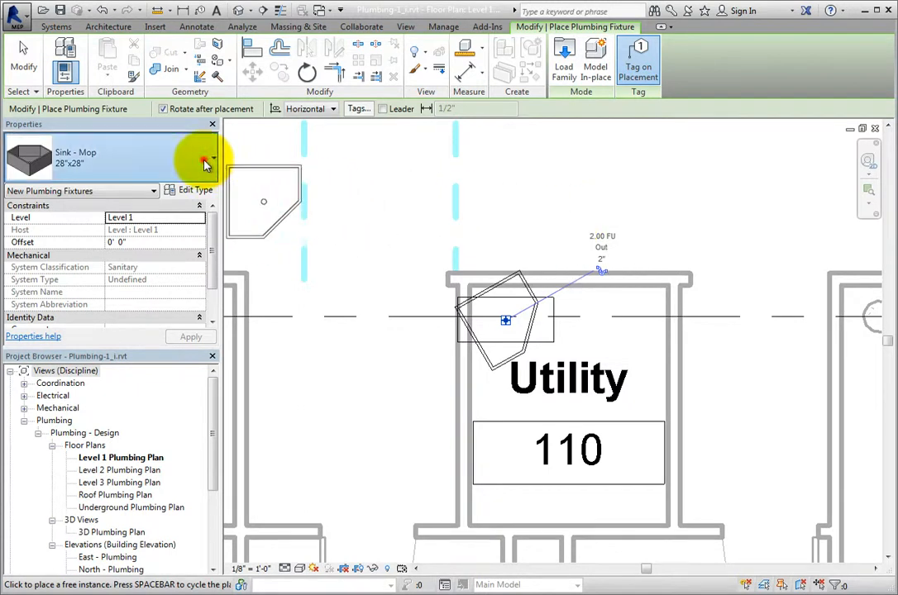
Place wall-mounted flush valve water closets, Public - Flushing Greater than 1.6 gpf, back to back on the chase walls of Female 108 and Male 107.
left_click(205, 163)
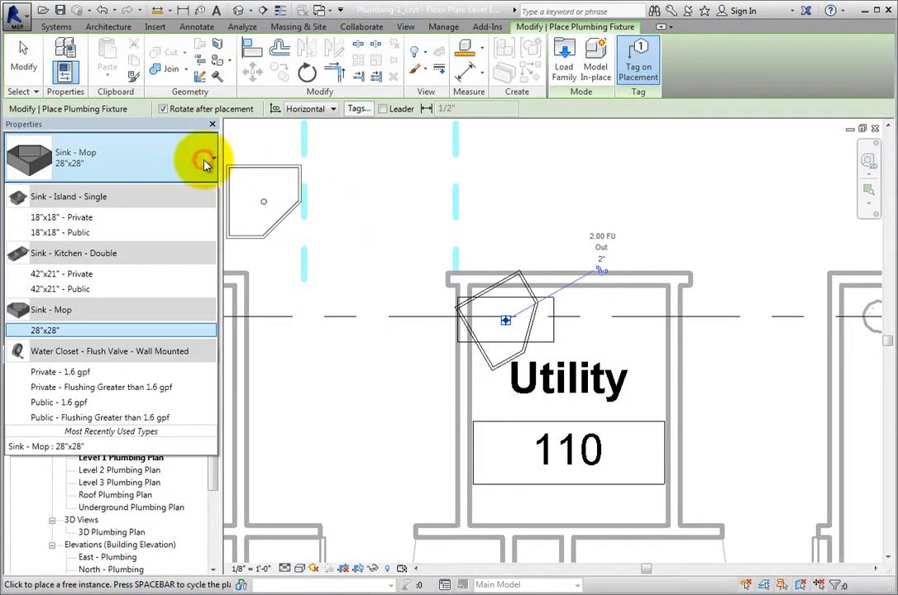
left_click(184, 418)
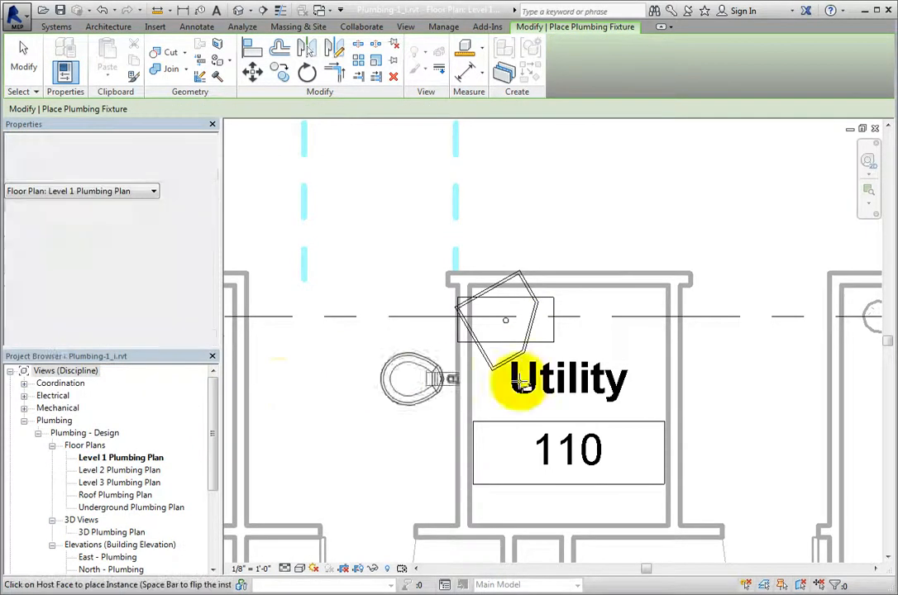
middle_click_drag(738, 399, 699, 150)
scroll(686, 256, "down", 2)
middle_click_drag(676, 317, 645, 200)
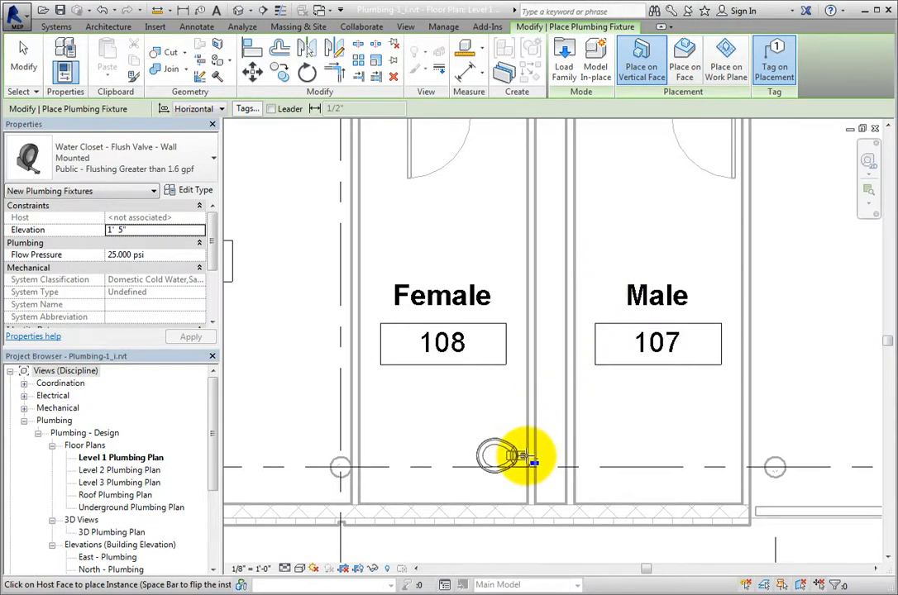
left_click(526, 457)
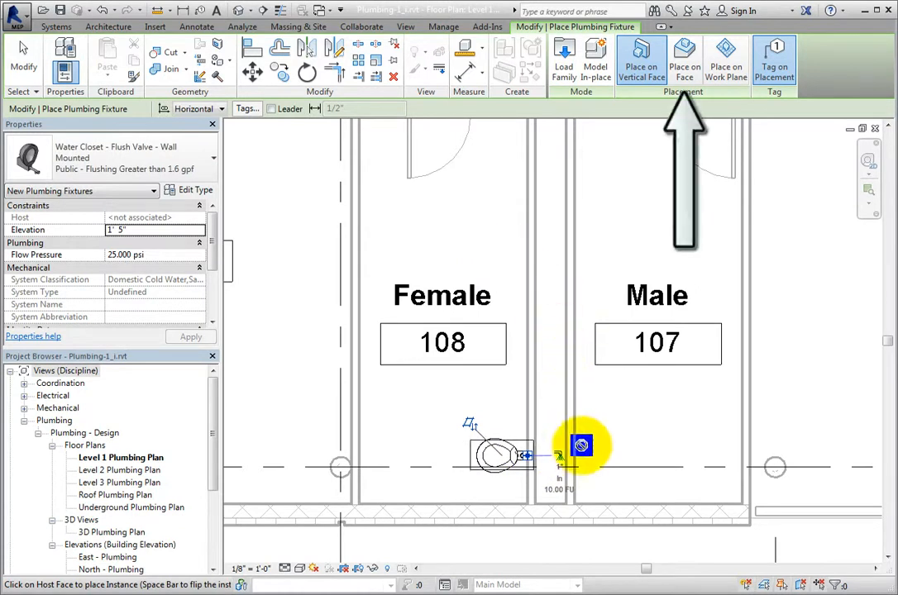
left_click(581, 456)
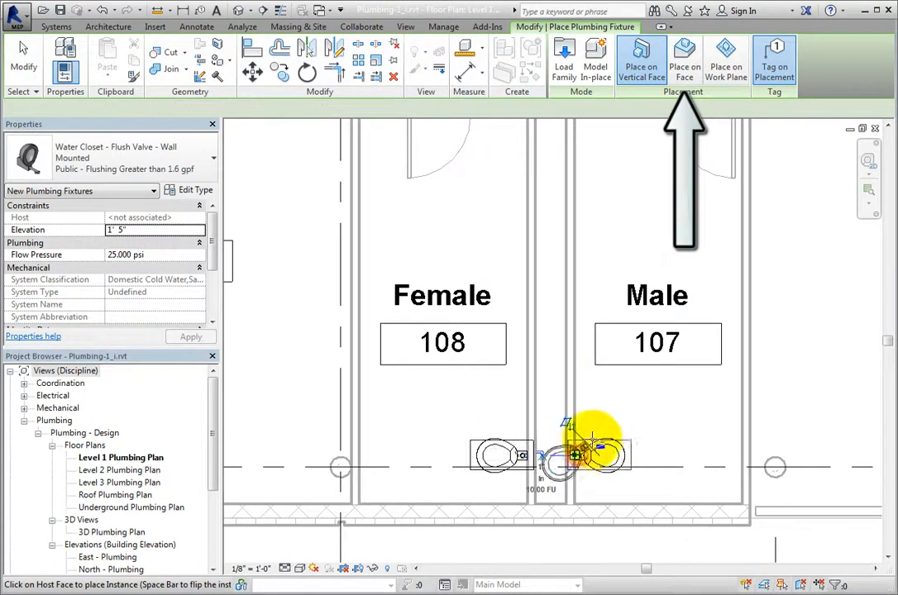
left_click(684, 66)
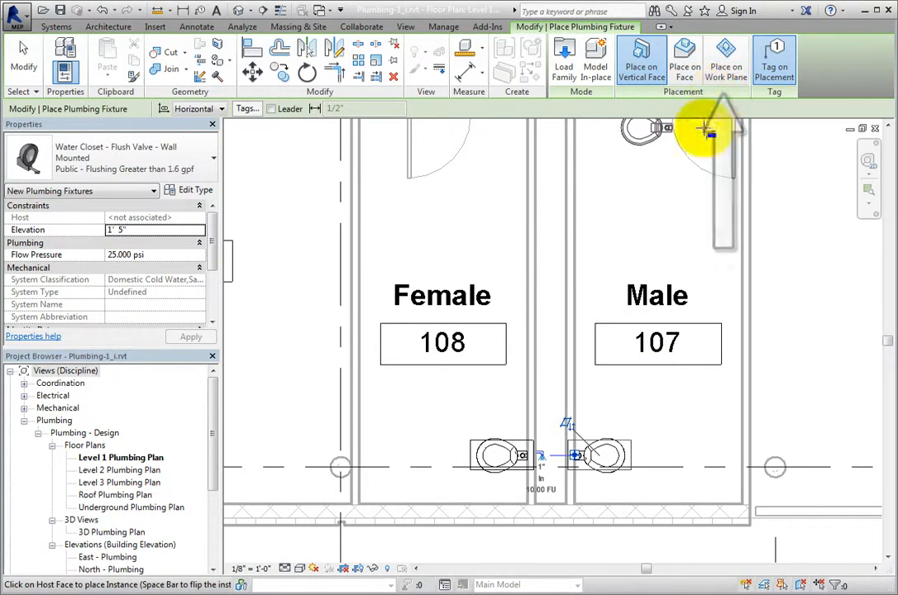
middle_click_drag(634, 248, 638, 260)
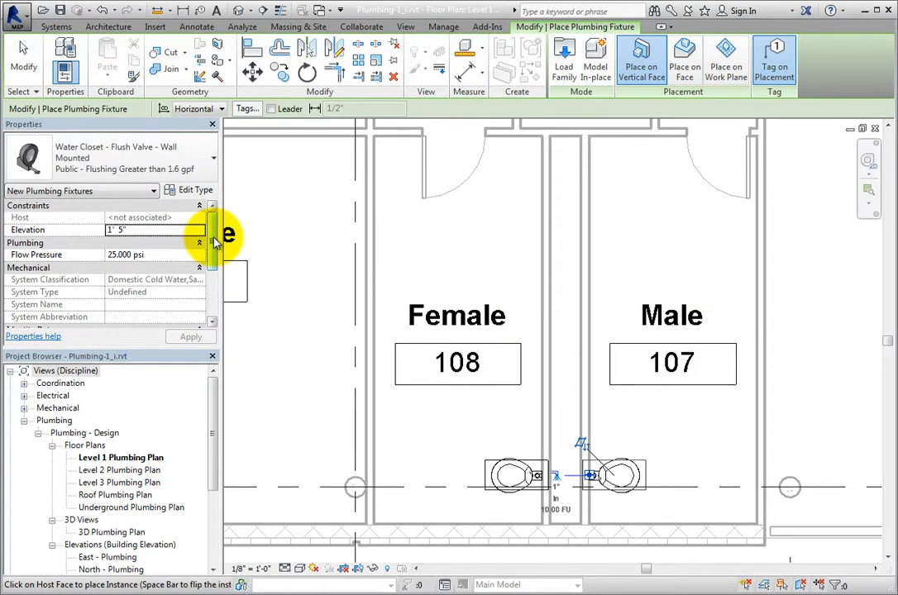
left_click(175, 230)
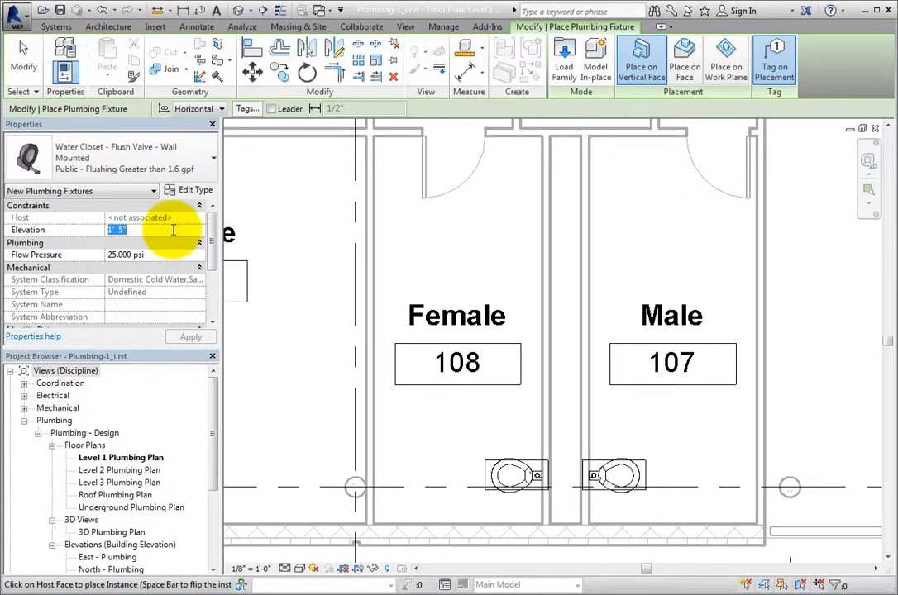
left_click(213, 159)
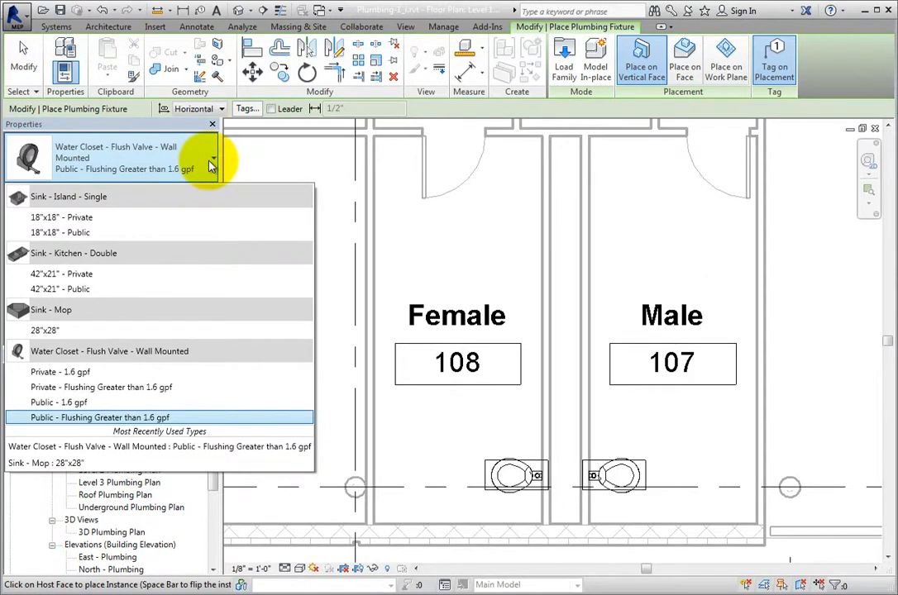
left_click(212, 162)
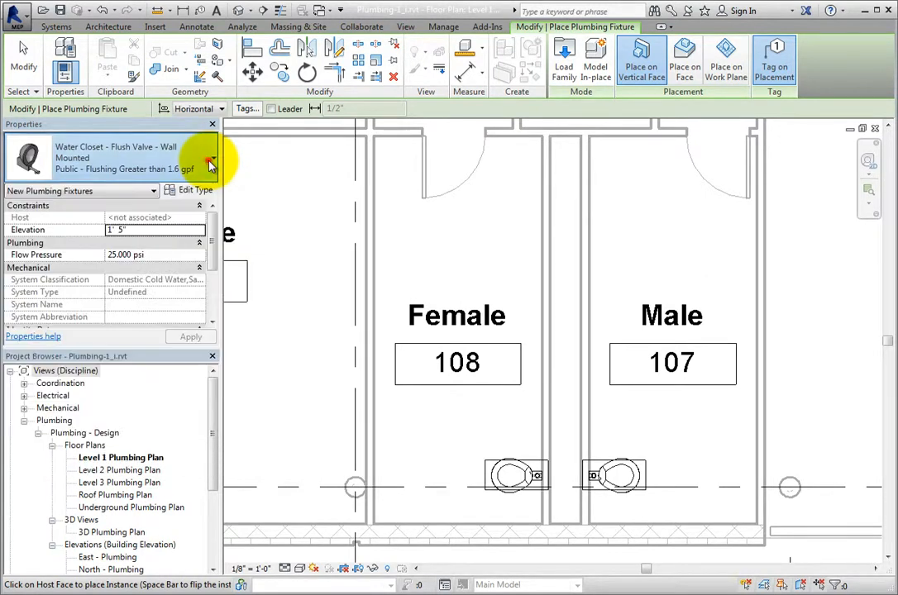
Start loading a family and browse the US Imperial library to the Plumbing > MEP > Fixtures > Urinals folder.
left_click(563, 73)
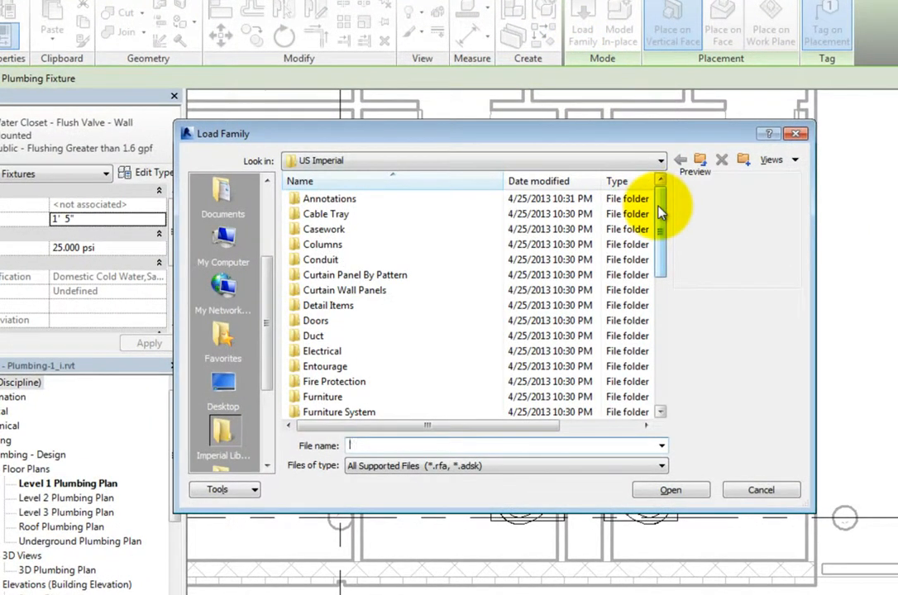
left_click_drag(662, 213, 660, 349)
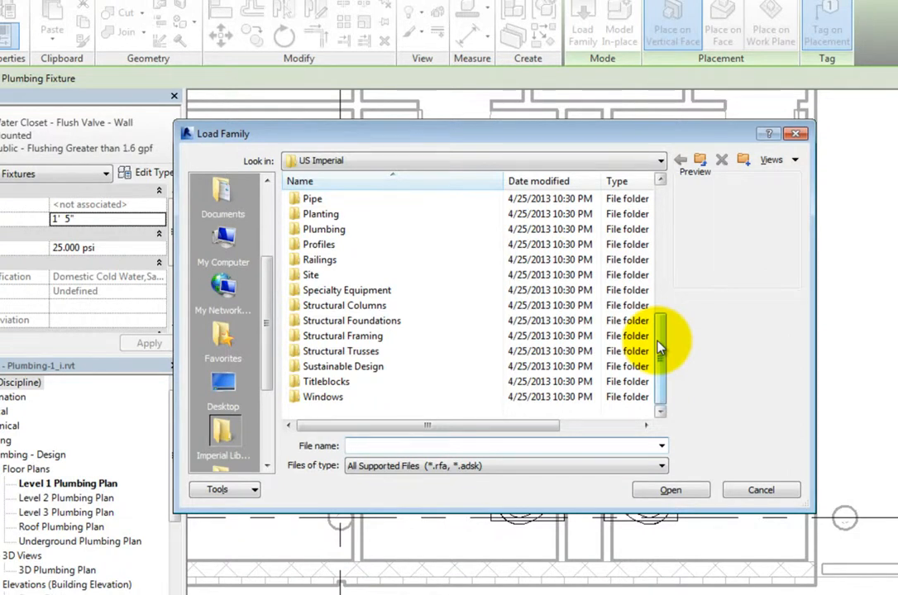
double_click(385, 231)
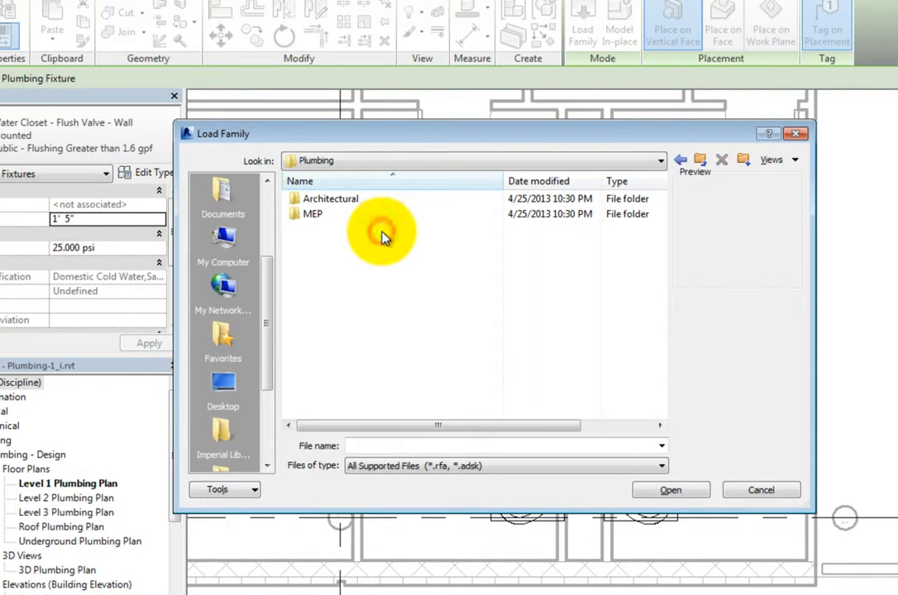
double_click(359, 217)
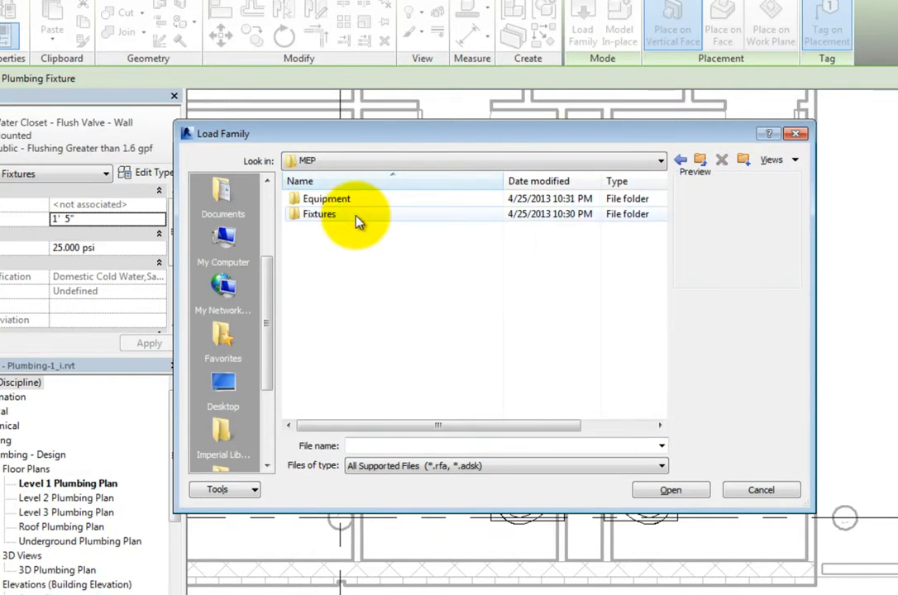
double_click(357, 218)
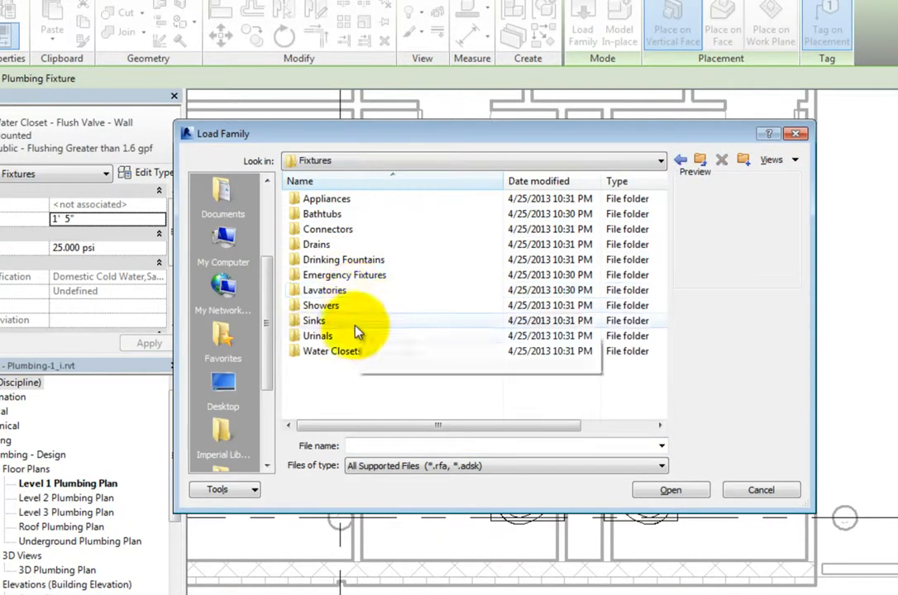
double_click(355, 338)
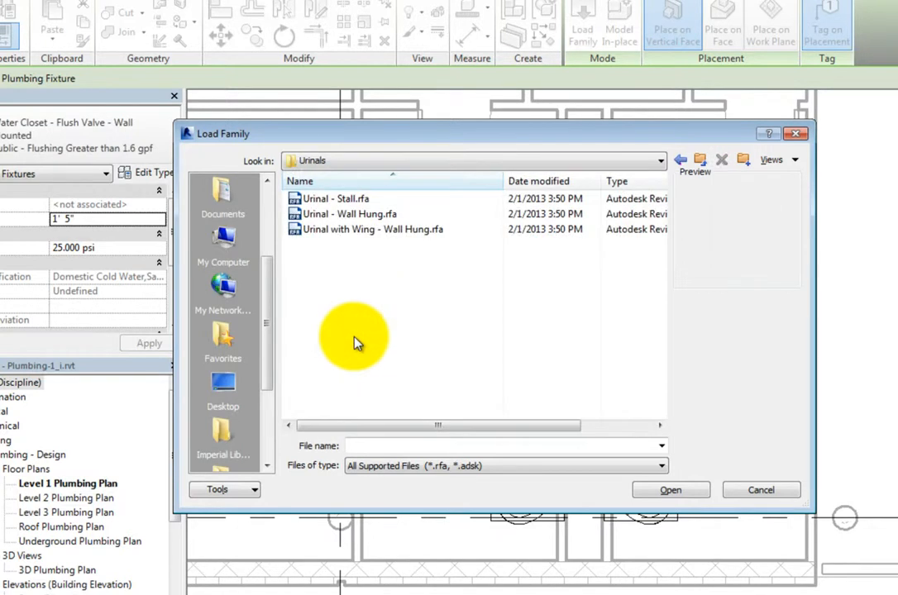
Load all three urinal families together: Urinal - Stall, Urinal - Wall Hung and Urinal with Wing - Wall Hung.
left_click(399, 204)
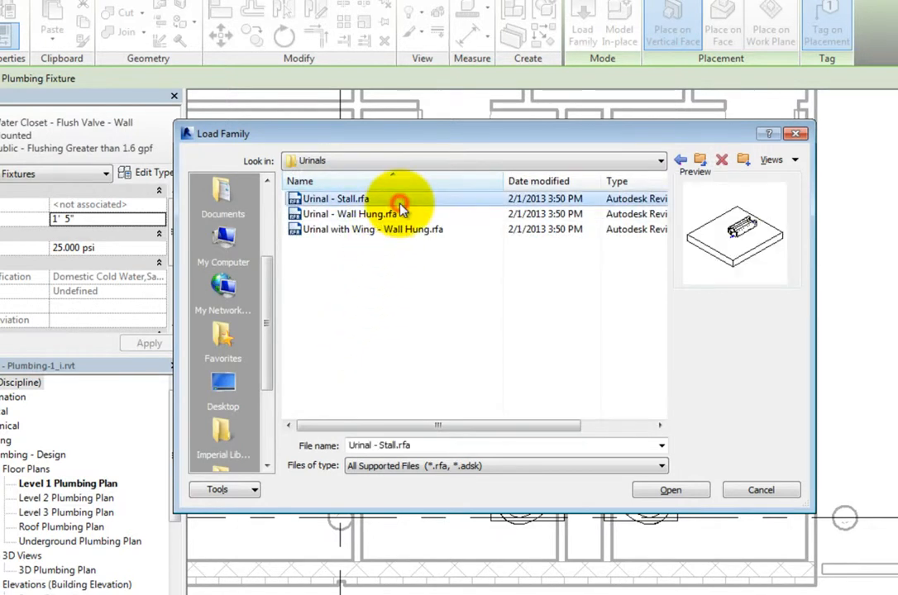
left_click(398, 215)
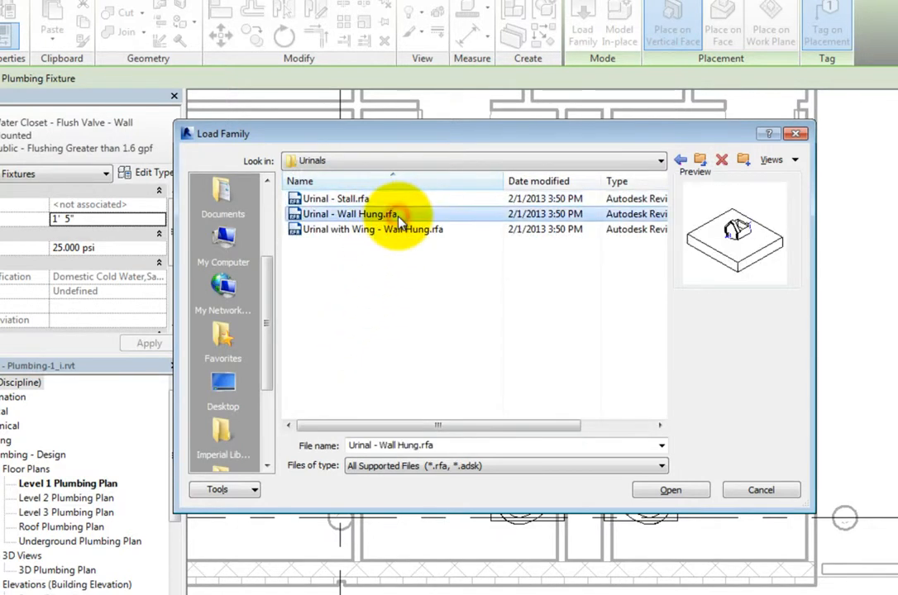
left_click(400, 231)
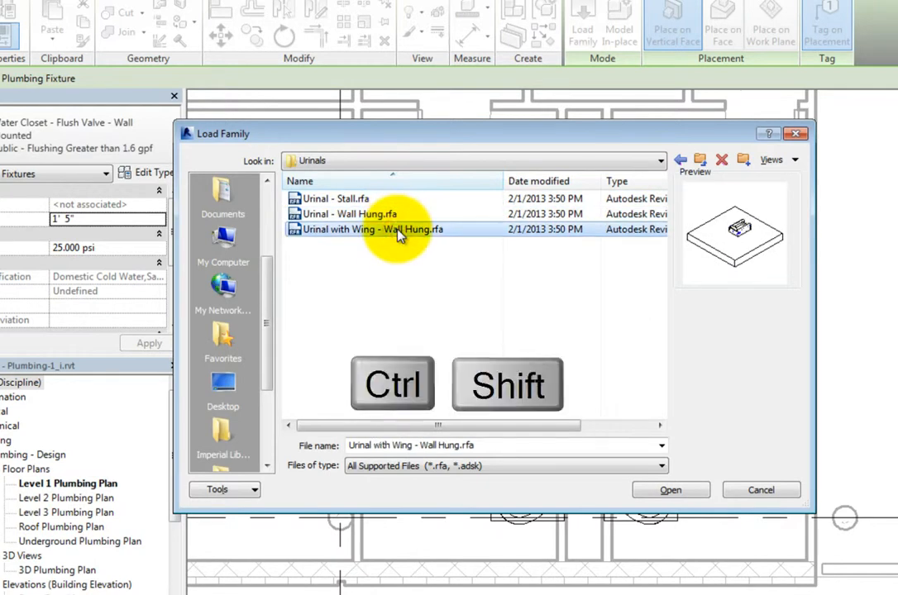
left_click(397, 201)
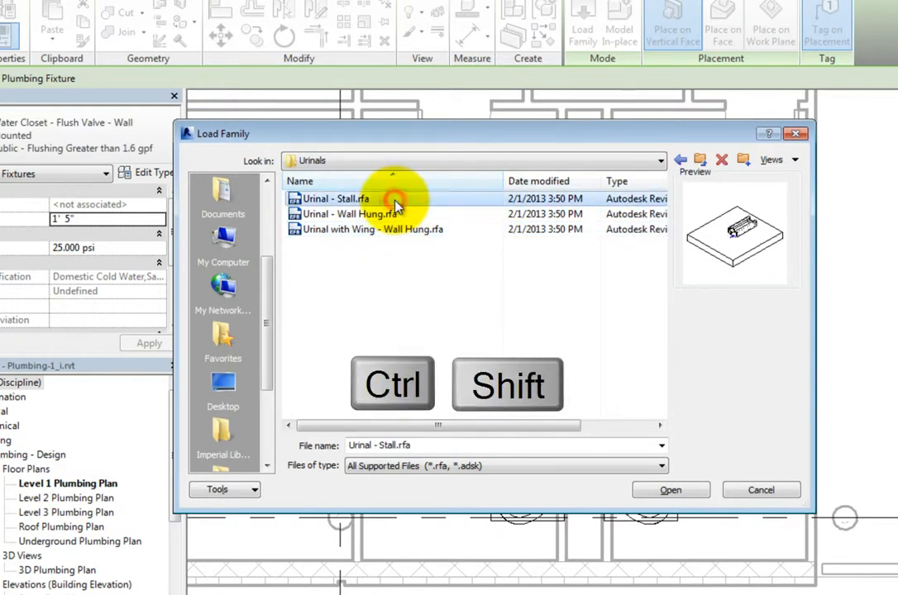
left_click(397, 214, "ctrl")
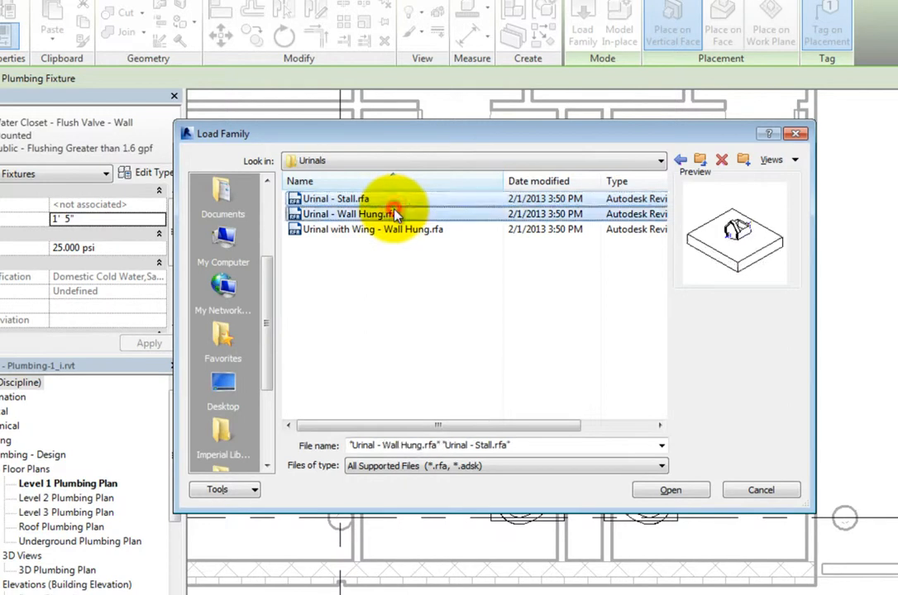
left_click(395, 200)
left_click(401, 235, "shift")
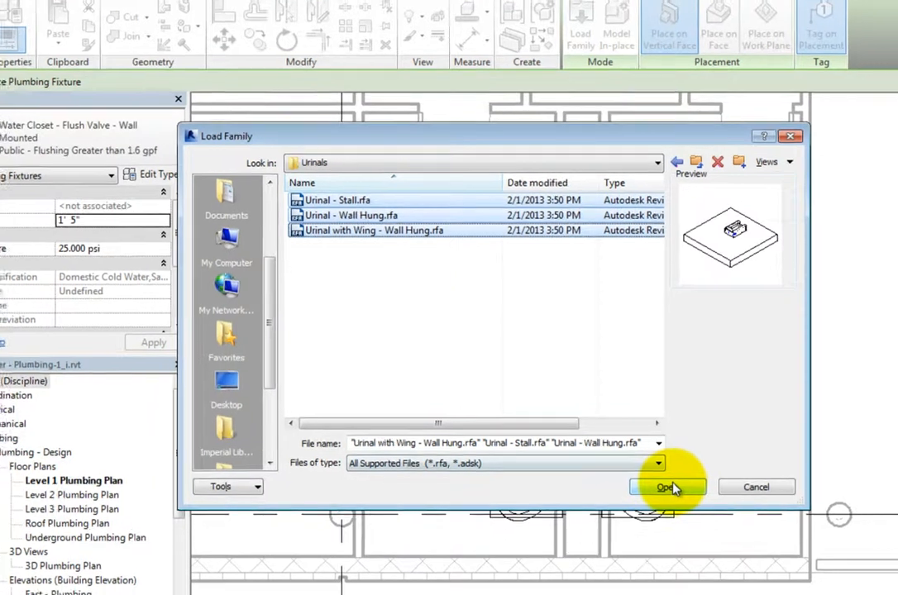
left_click(671, 490)
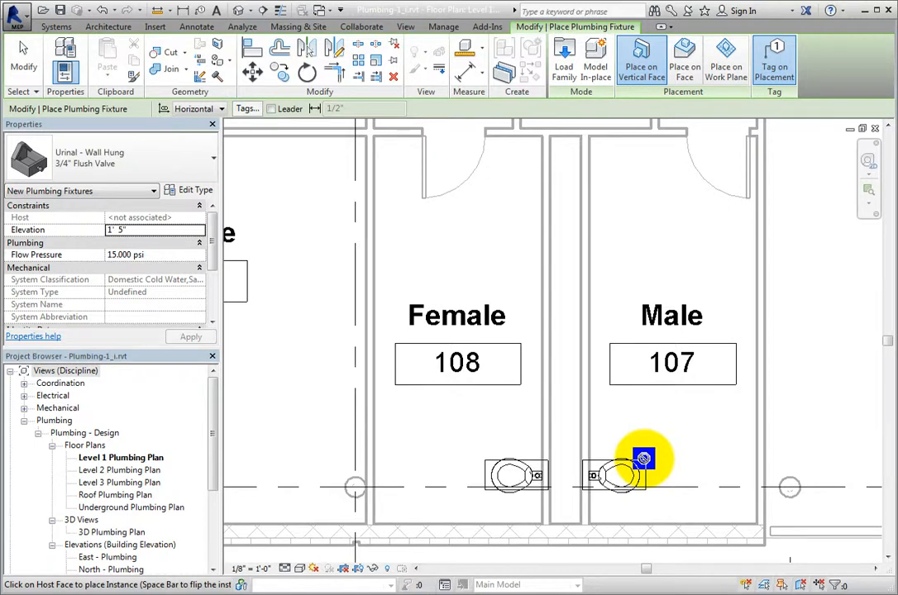
Review the plumbing fixture types available for placement, including the urinals, and the general commands for loading families from the library.
left_click(213, 163)
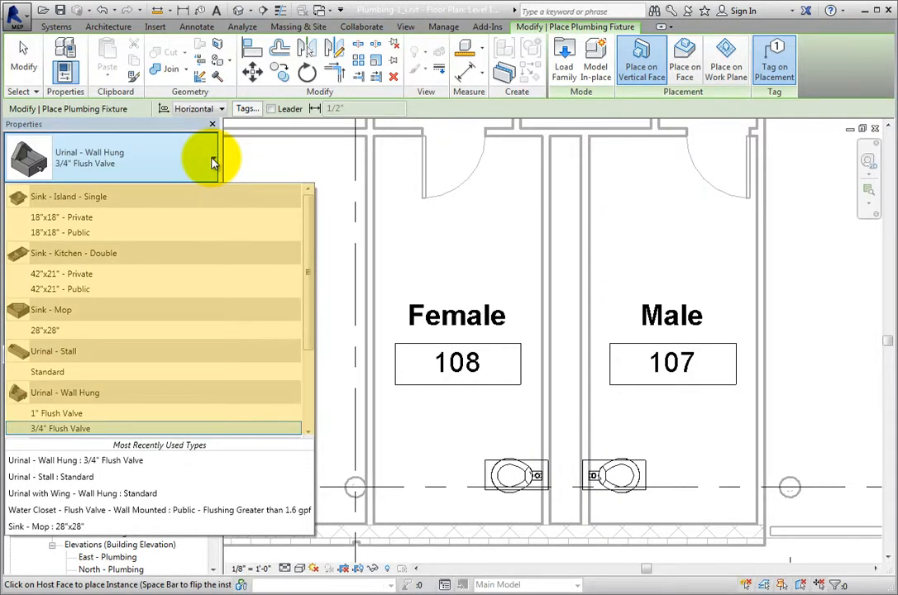
left_click_drag(311, 198, 302, 294)
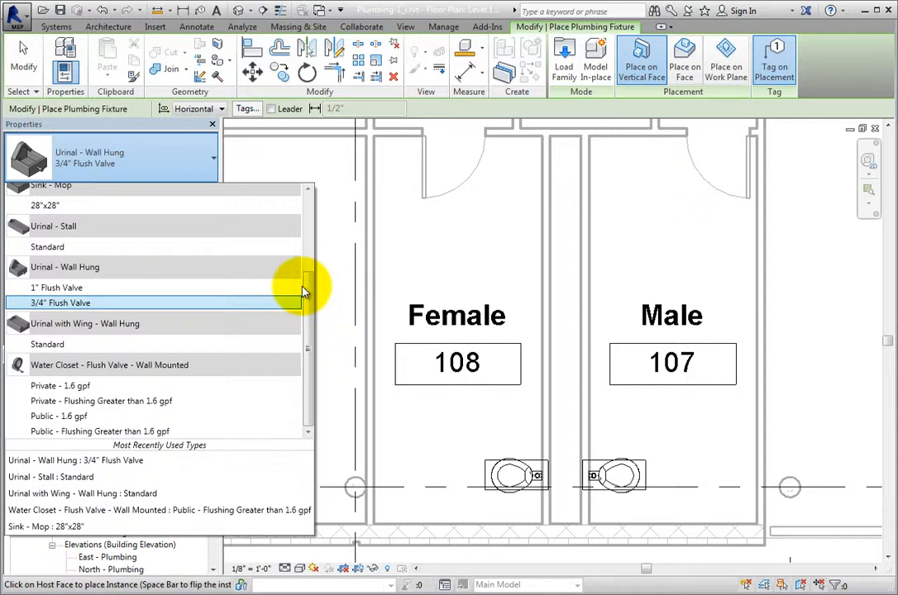
left_click(214, 159)
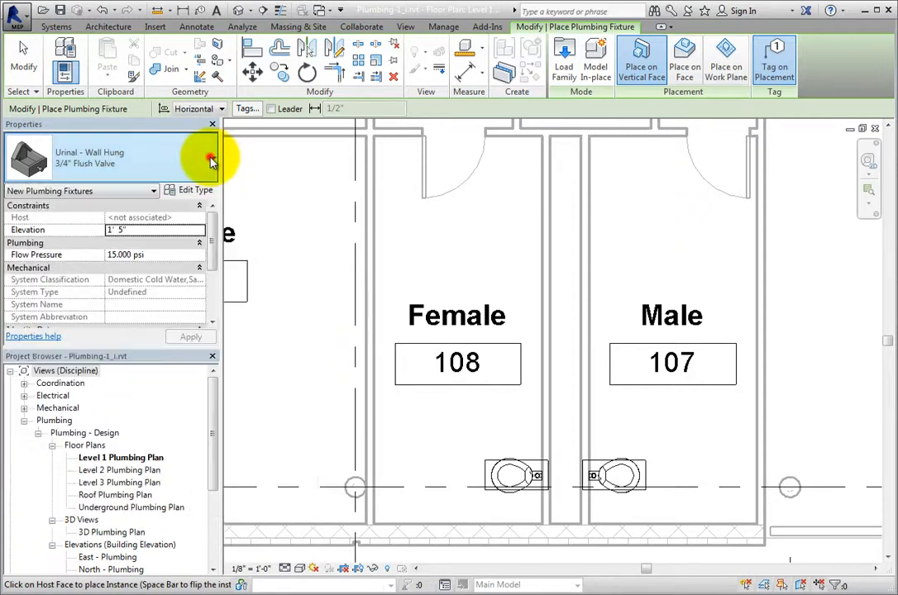
left_click(154, 27)
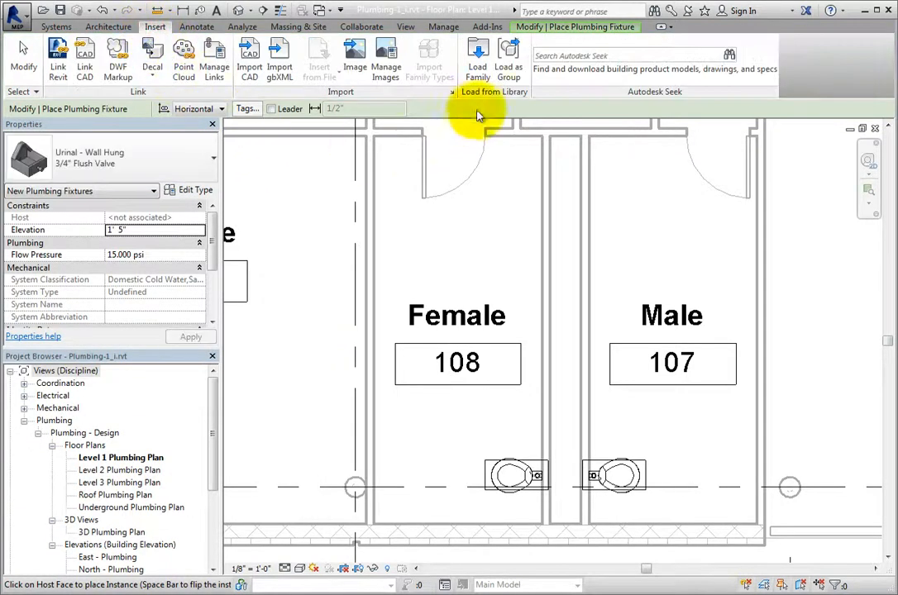
left_click(536, 26)
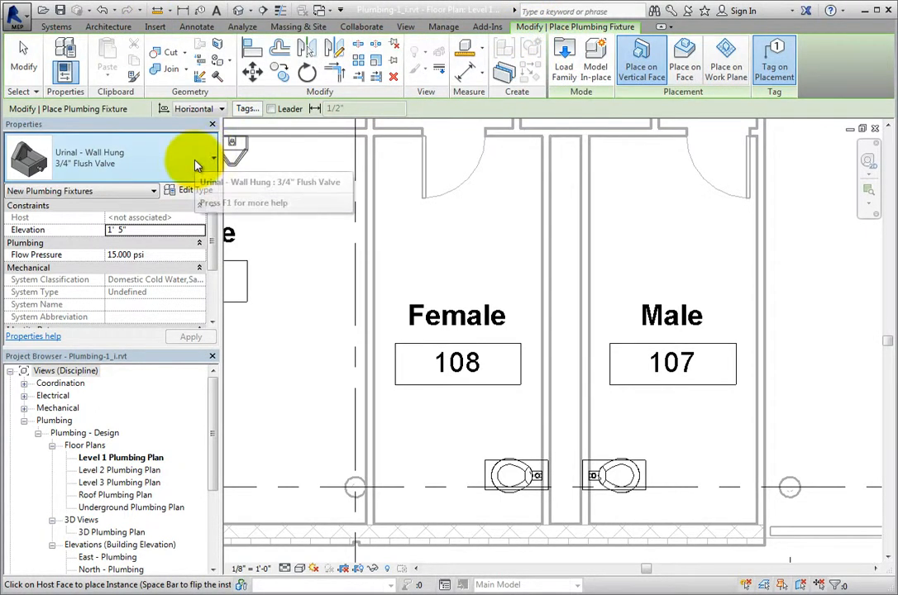
Turn off tagging on placement and place two Urinal - Wall Hung 3/4" Flush Valve fixtures on the chase wall of Male 107.
left_click(773, 68)
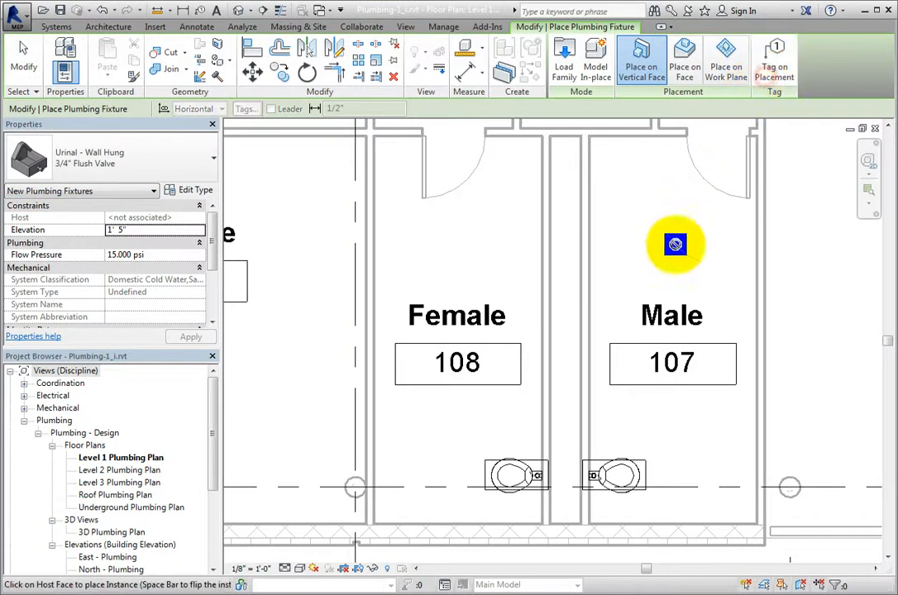
left_click(593, 398)
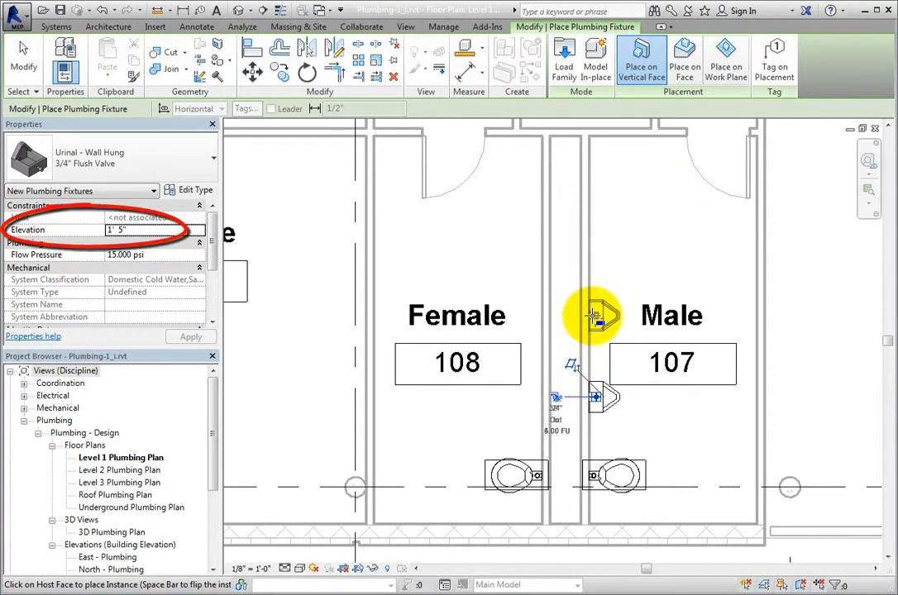
left_click(593, 317)
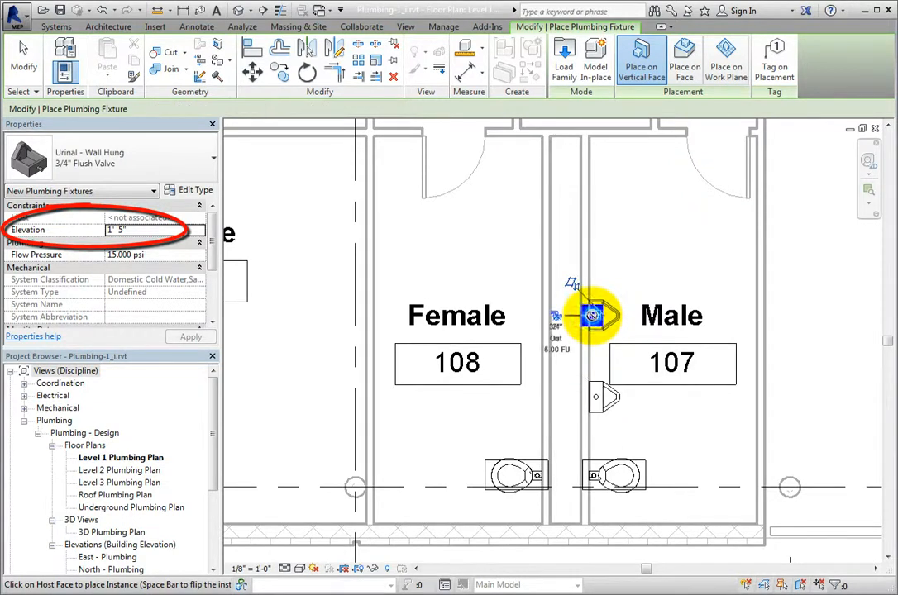
Set the elevation for new urinals to 3' 0" and place two more farther up the chase wall of Male 107.
left_click(171, 231)
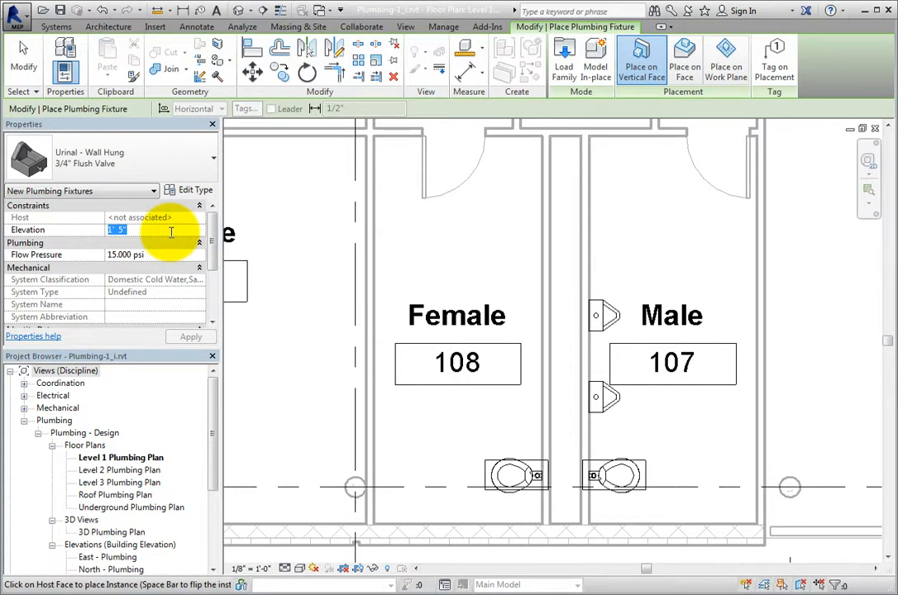
type("3")
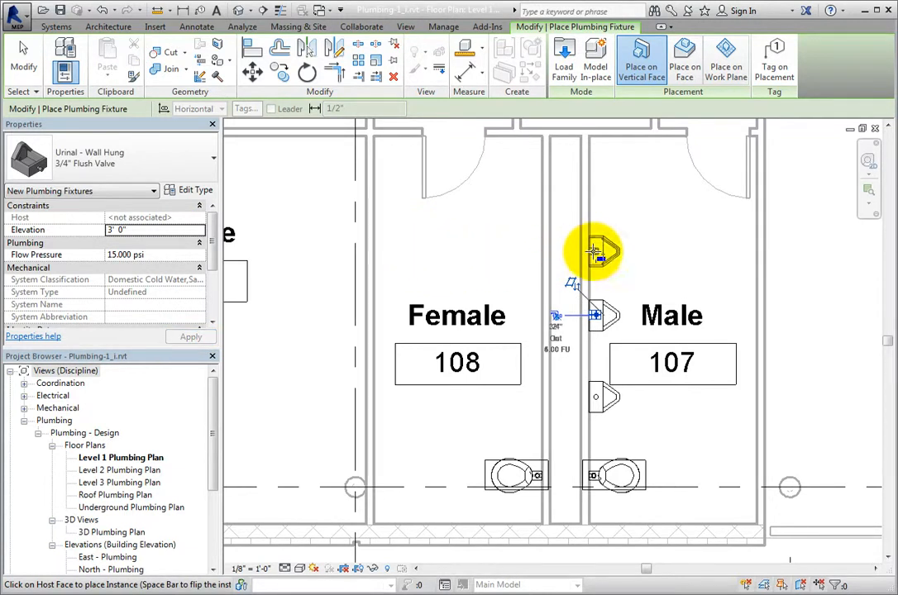
left_click(597, 252)
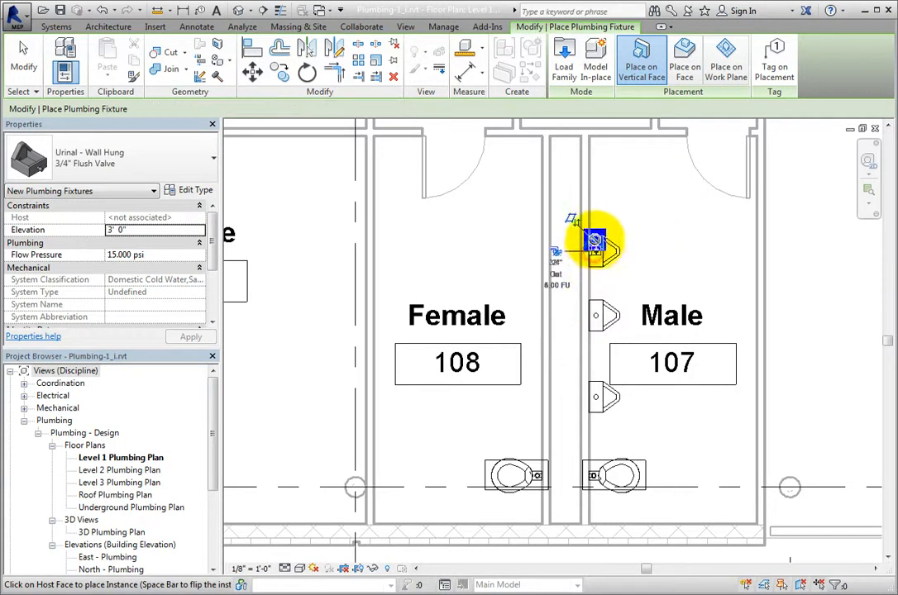
left_click(596, 178)
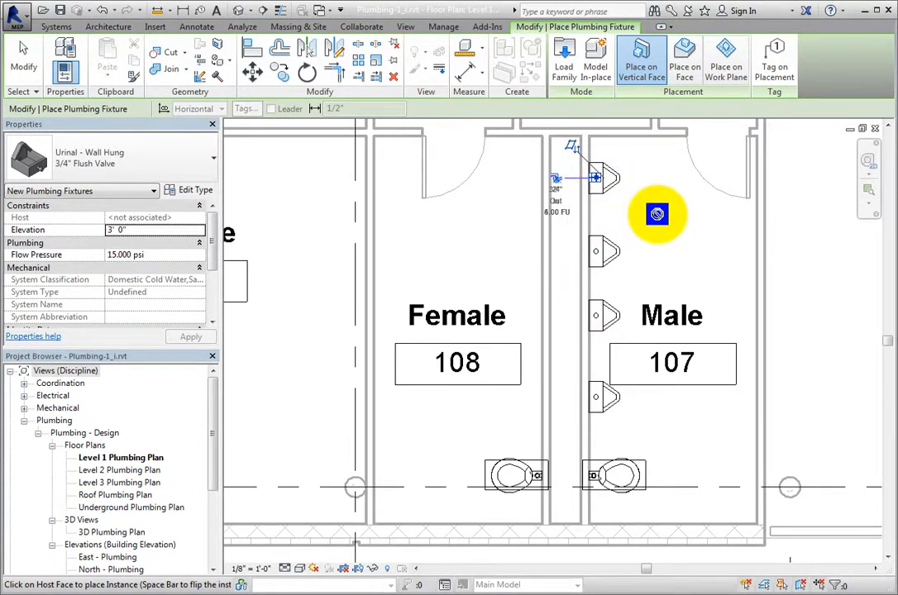
left_click(24, 66)
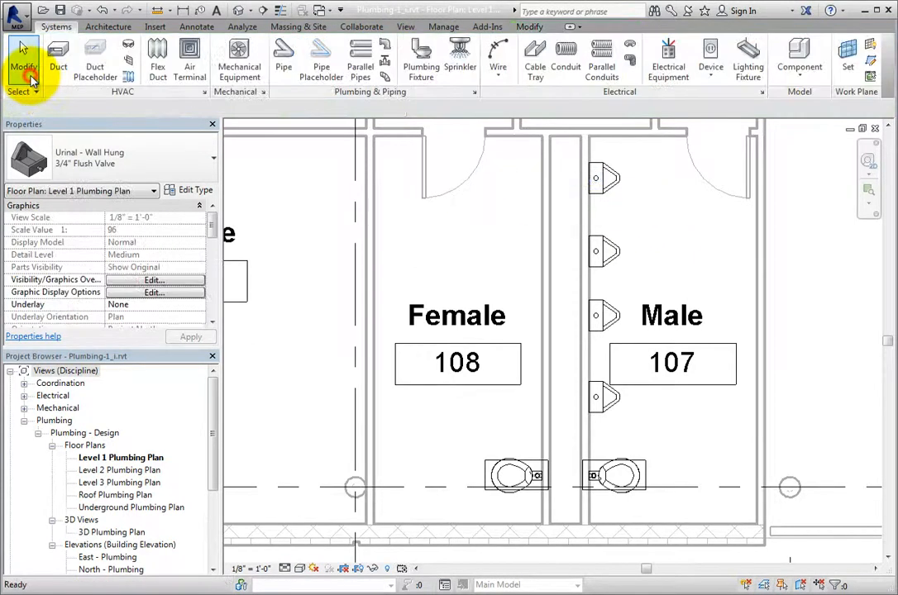
Examine the instance and type properties of the water closet in Female 108, including its default elevation, fixture units and pipe diameters.
scroll(405, 240, "down", 1)
middle_click_drag(401, 235, 446, 304)
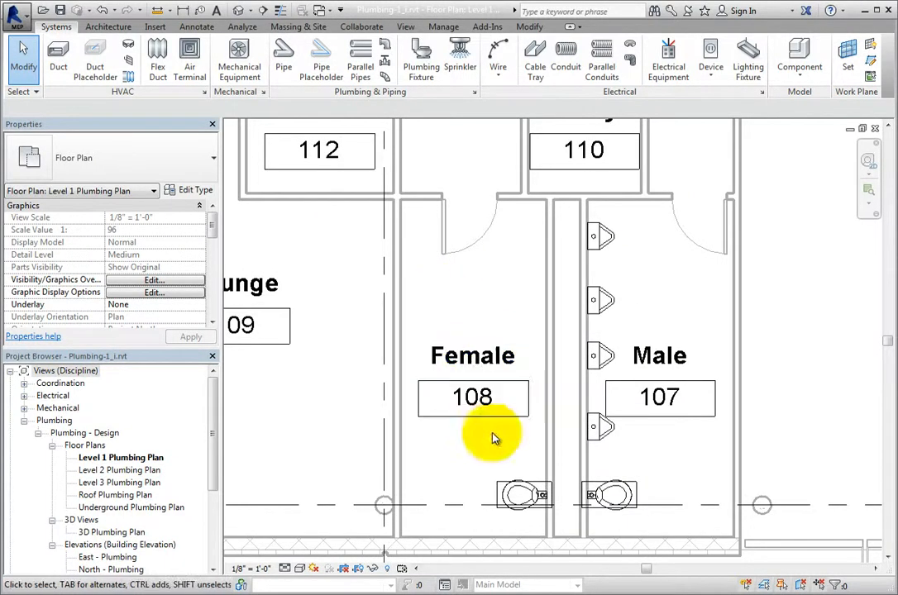
left_click(513, 494)
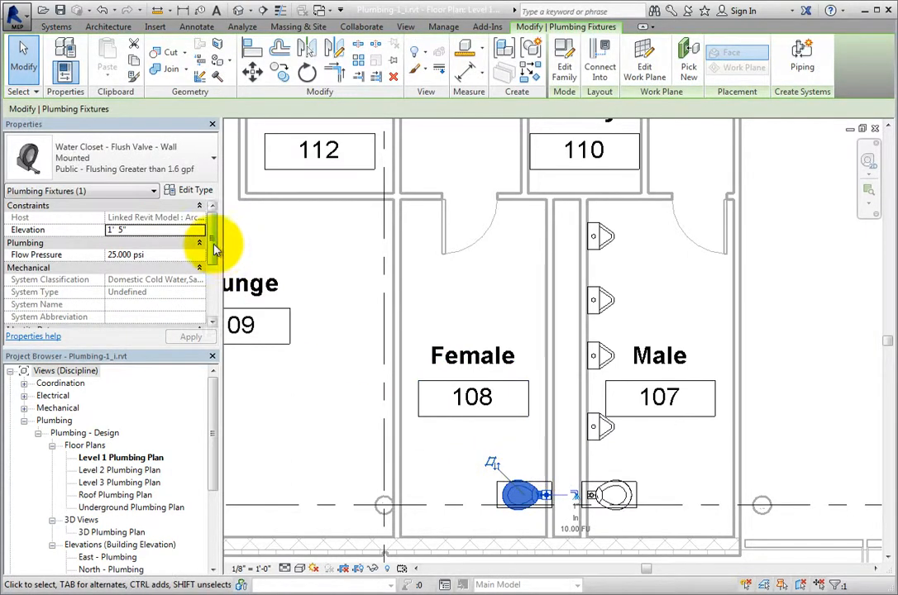
scroll(214, 248, "down", 3)
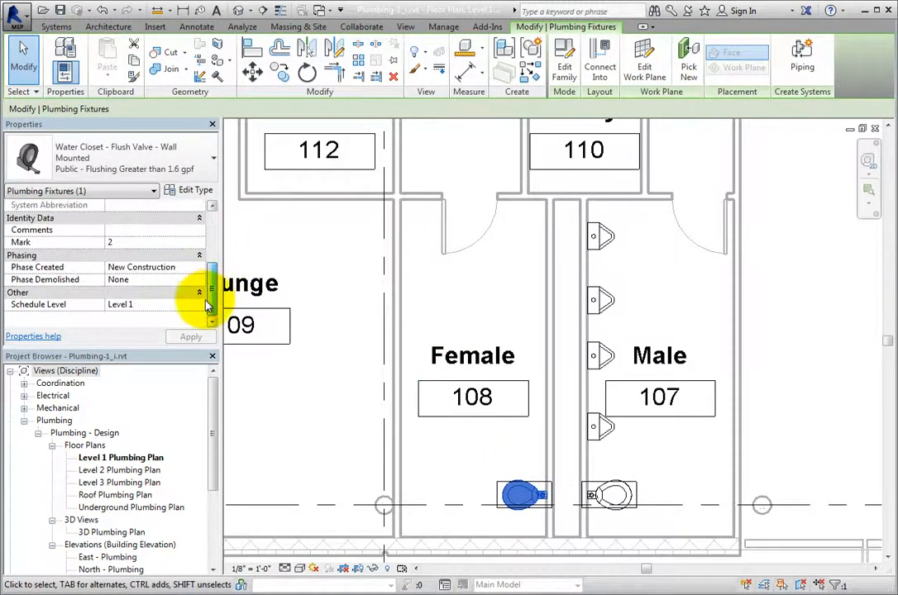
scroll(214, 248, "up", 3)
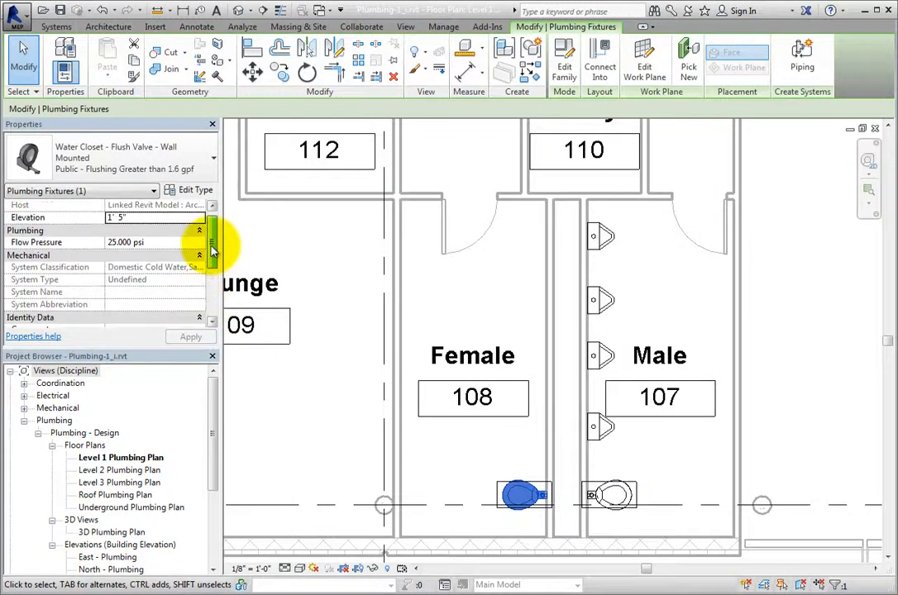
left_click(205, 190)
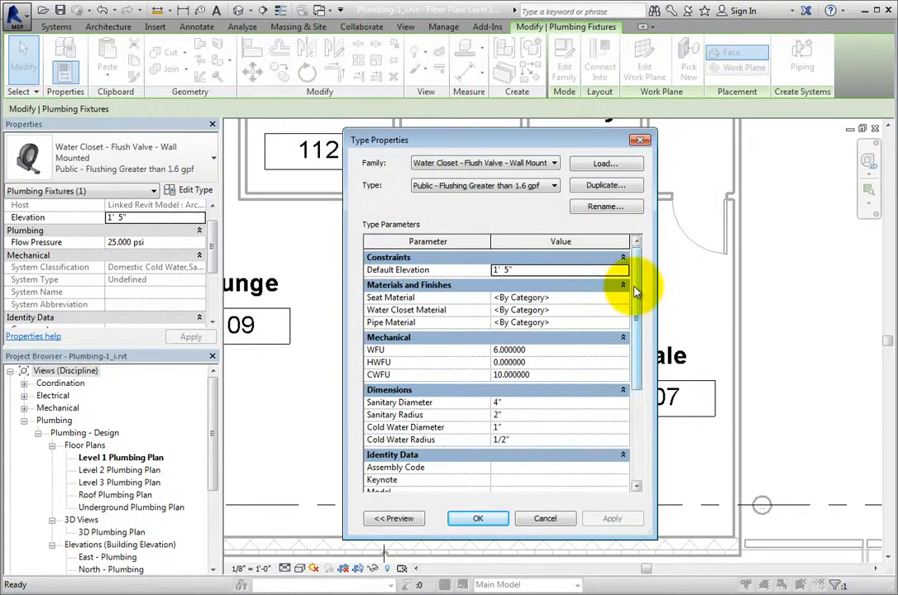
mouse_move(637, 291)
left_mouse_down()
mouse_move(637, 387)
mouse_move(635, 285)
left_mouse_up()
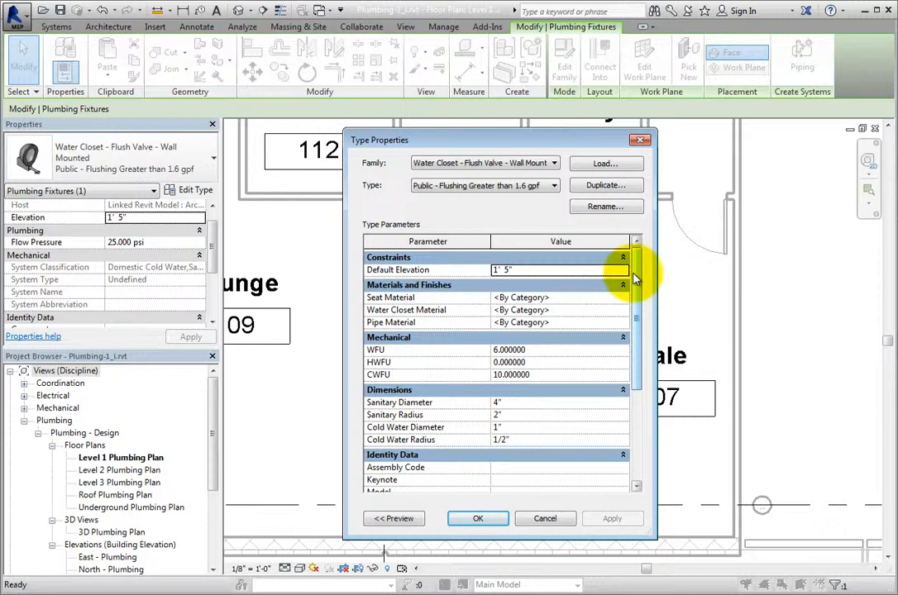
left_click(563, 519)
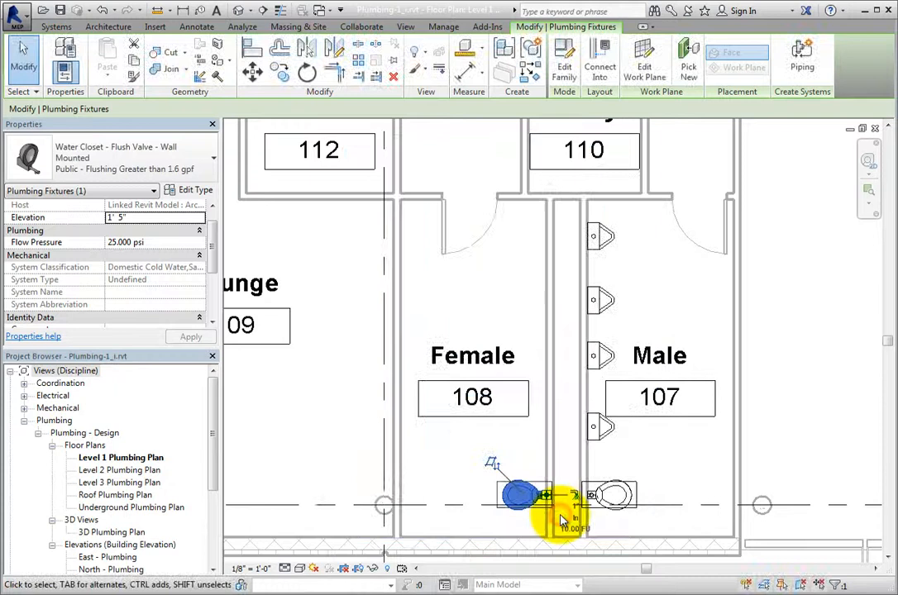
left_click(661, 482)
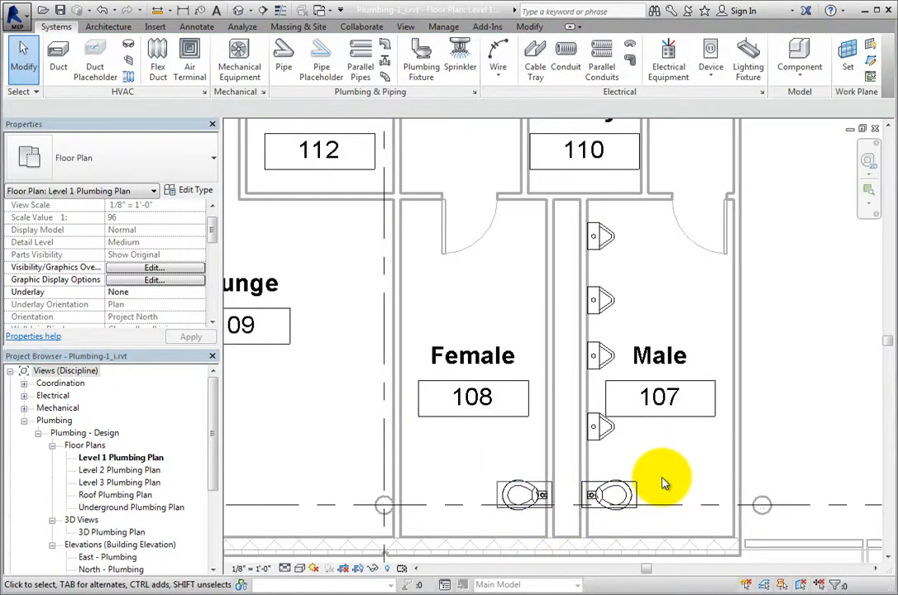